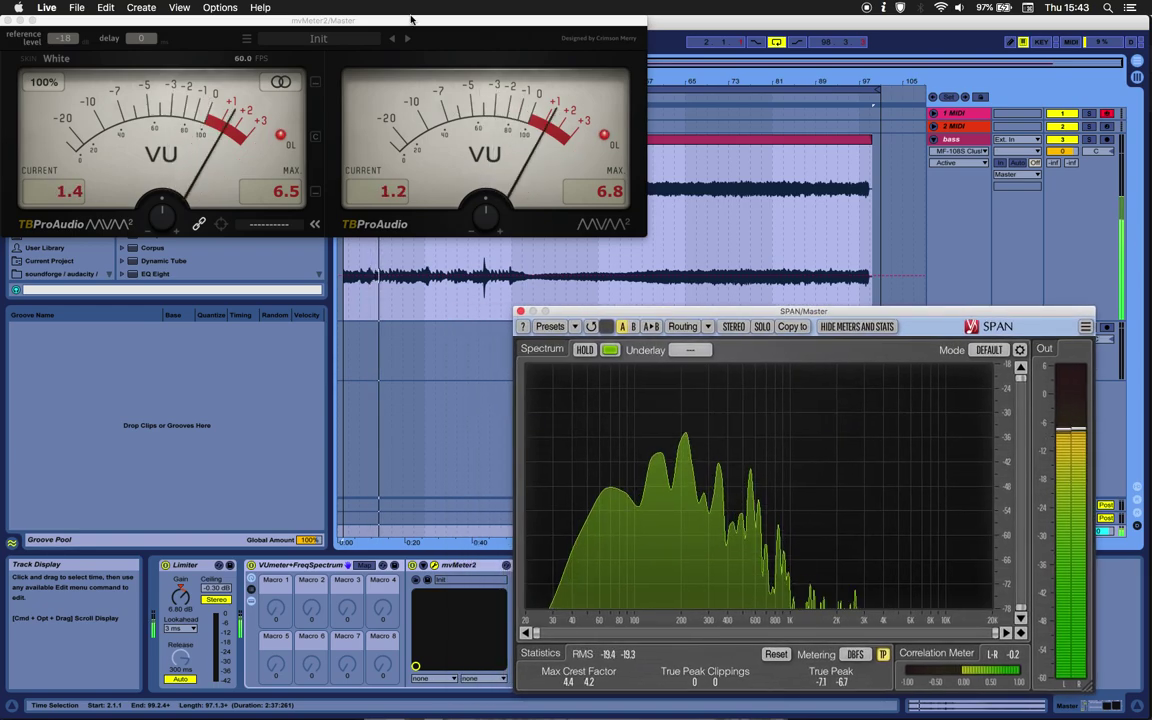
Open the MF-108S ClusterFlux interface on the bass track and place its window just below the VU meter window
drag(409, 22, 423, 22)
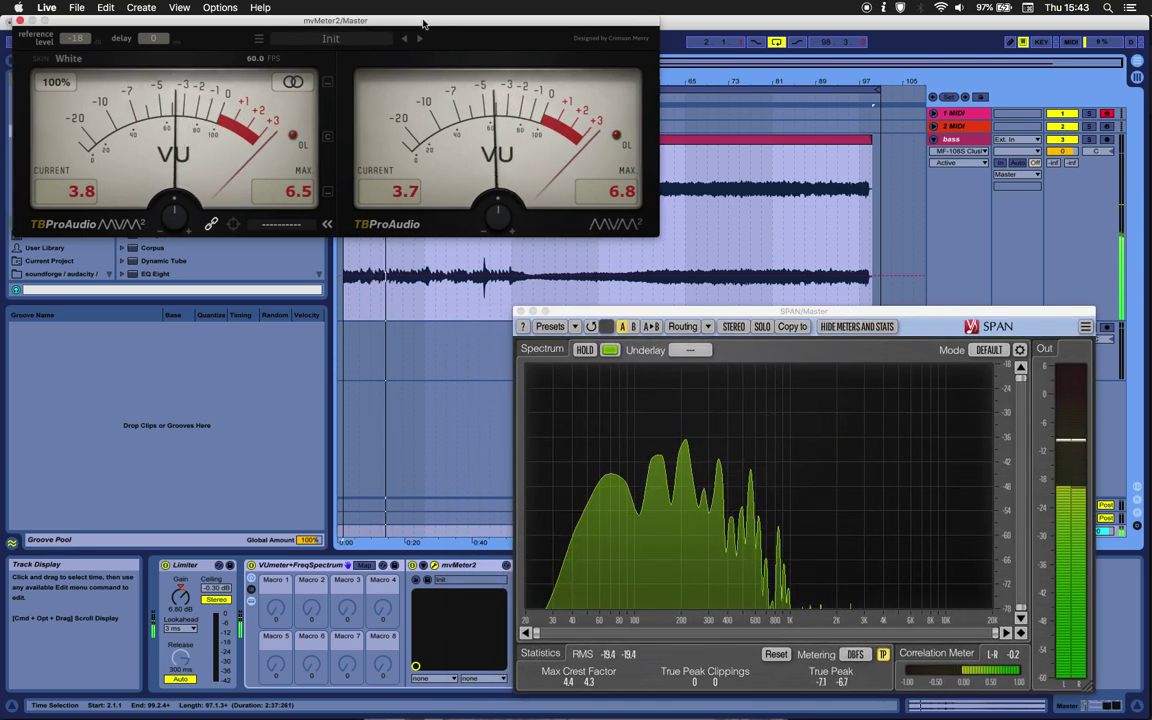
click(953, 142)
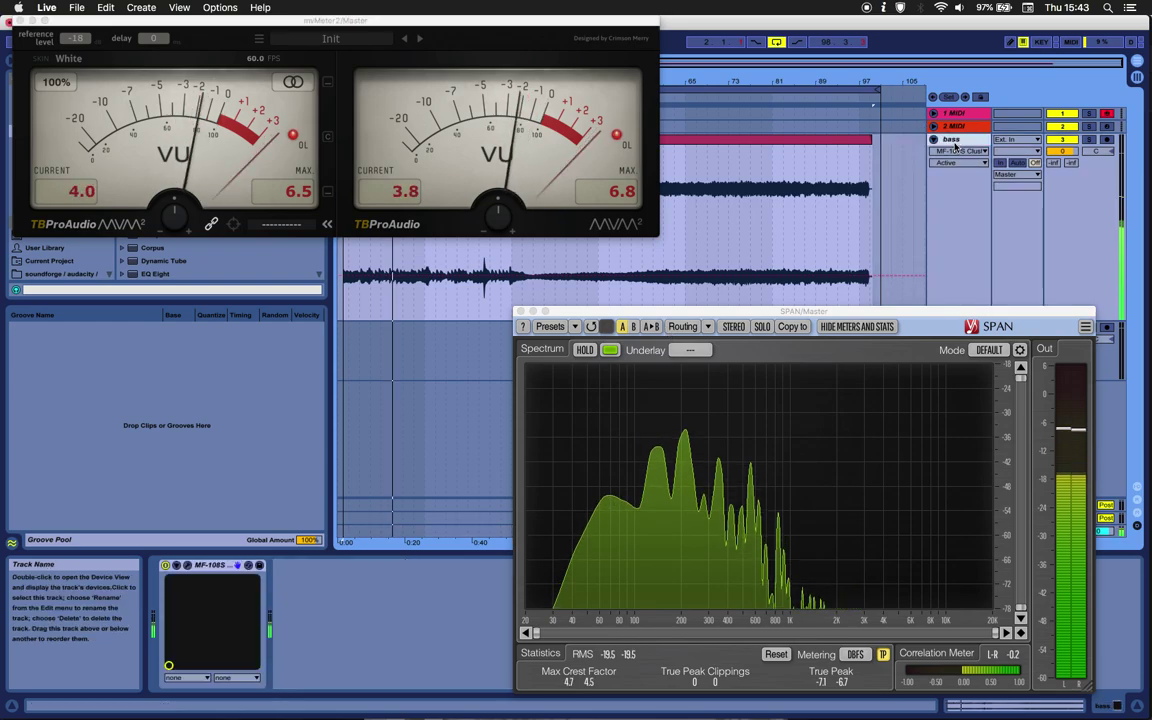
click(186, 566)
drag(192, 255, 213, 253)
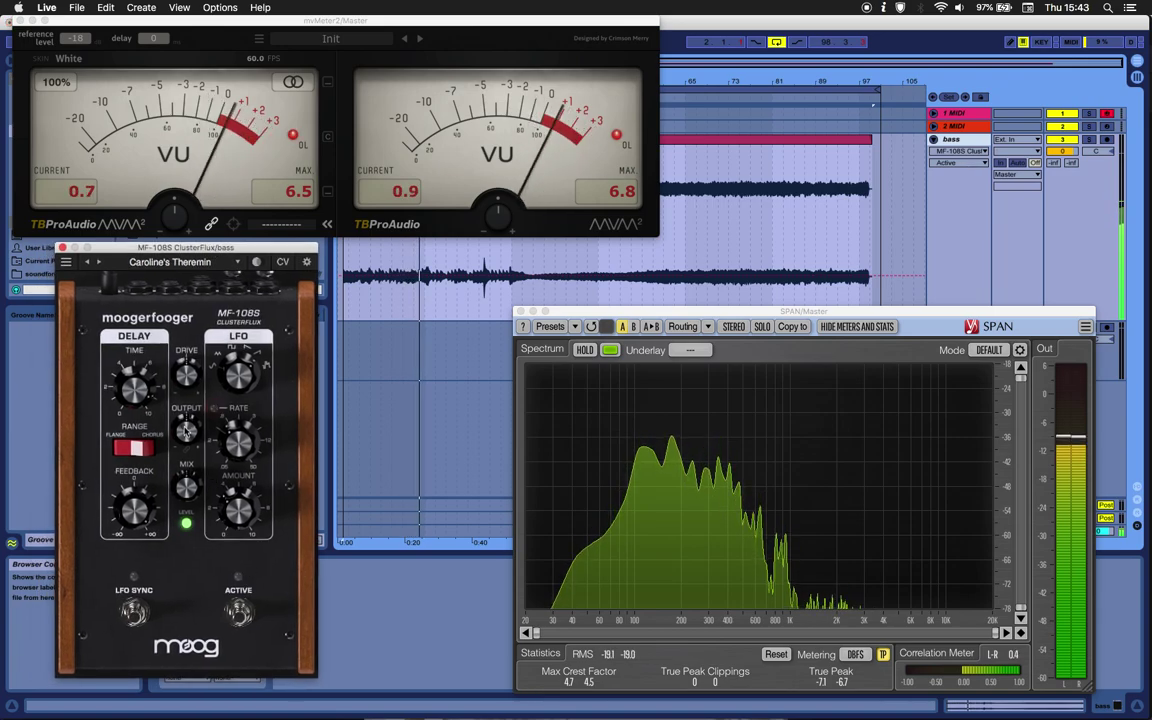
Activate the ClusterFlux effect on the bass and adjust its dry/wet Mix
drag(184, 487, 154, 663)
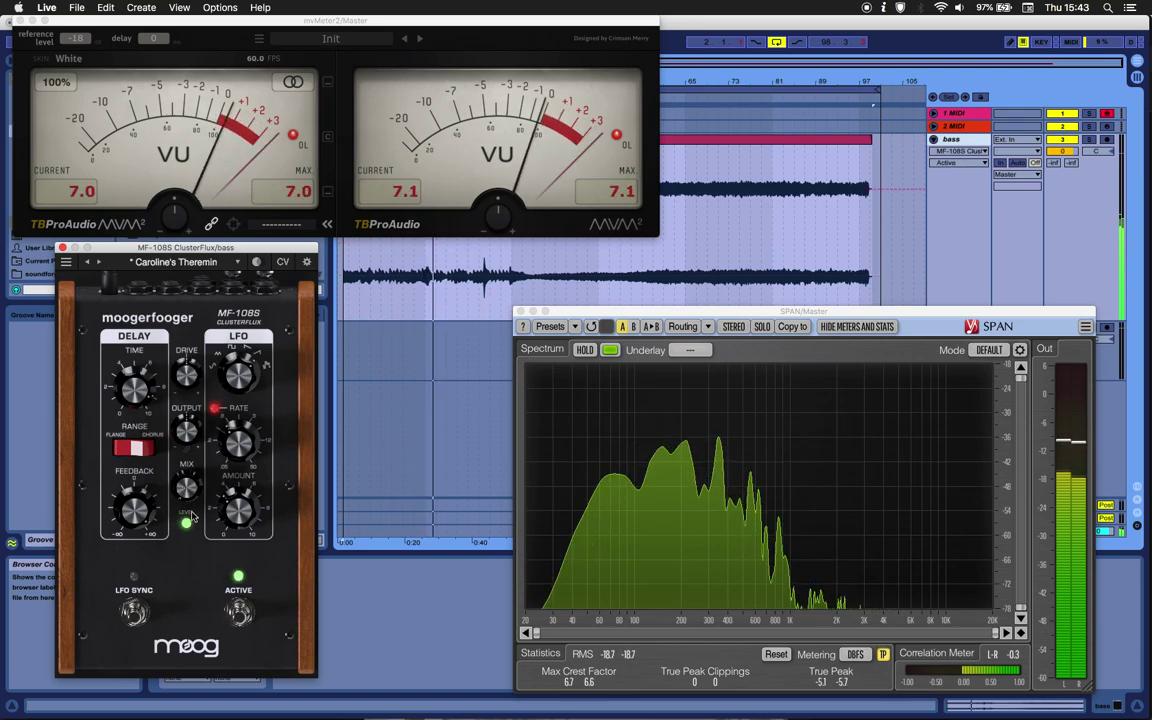
click(188, 495)
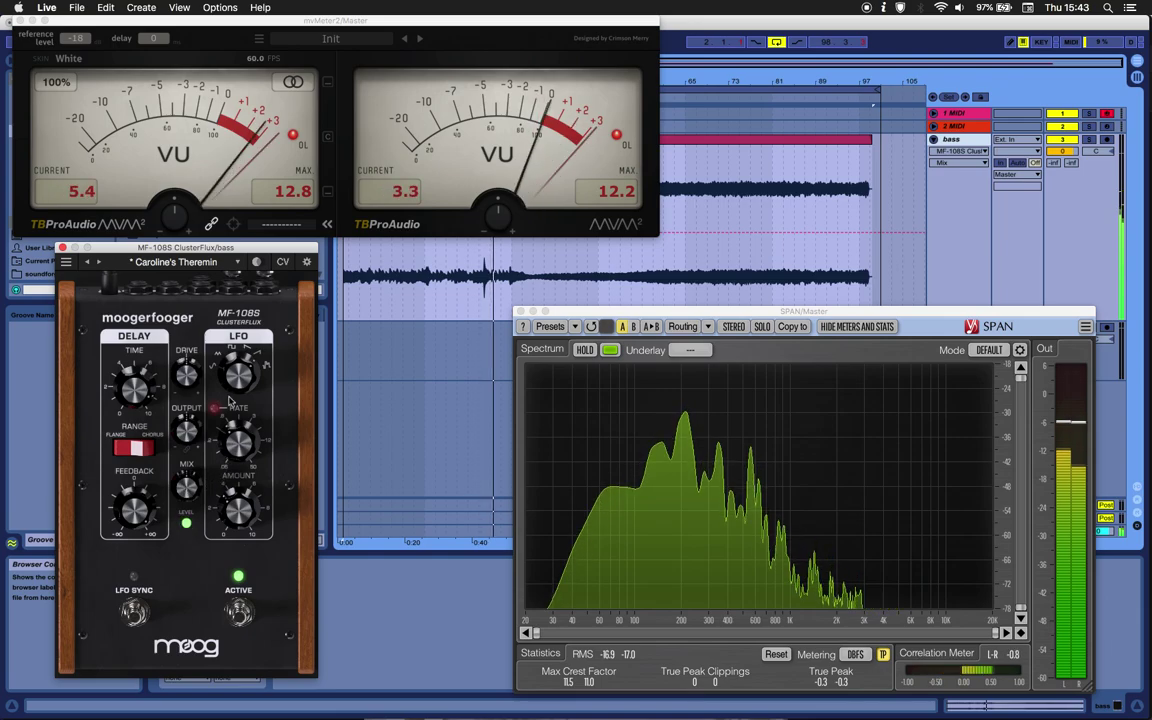
Choose a different LFO waveform and adjust the LFO rate and amount with LFO Sync turned on
drag(243, 375, 232, 409)
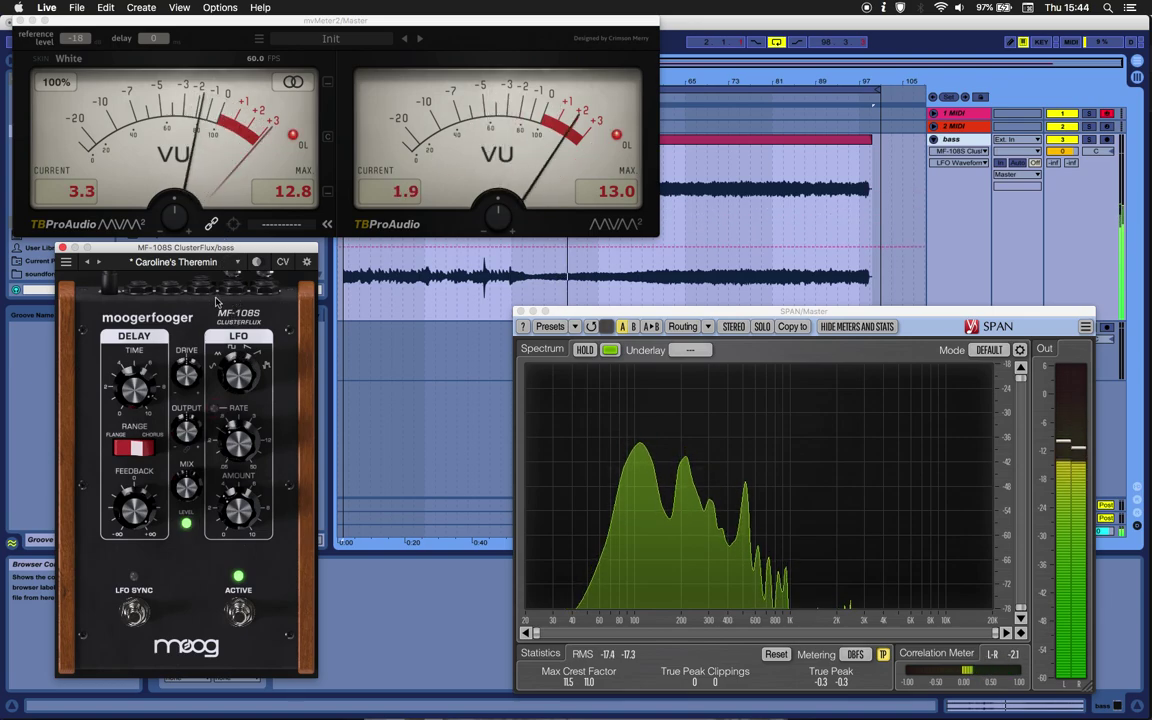
drag(240, 445, 232, 352)
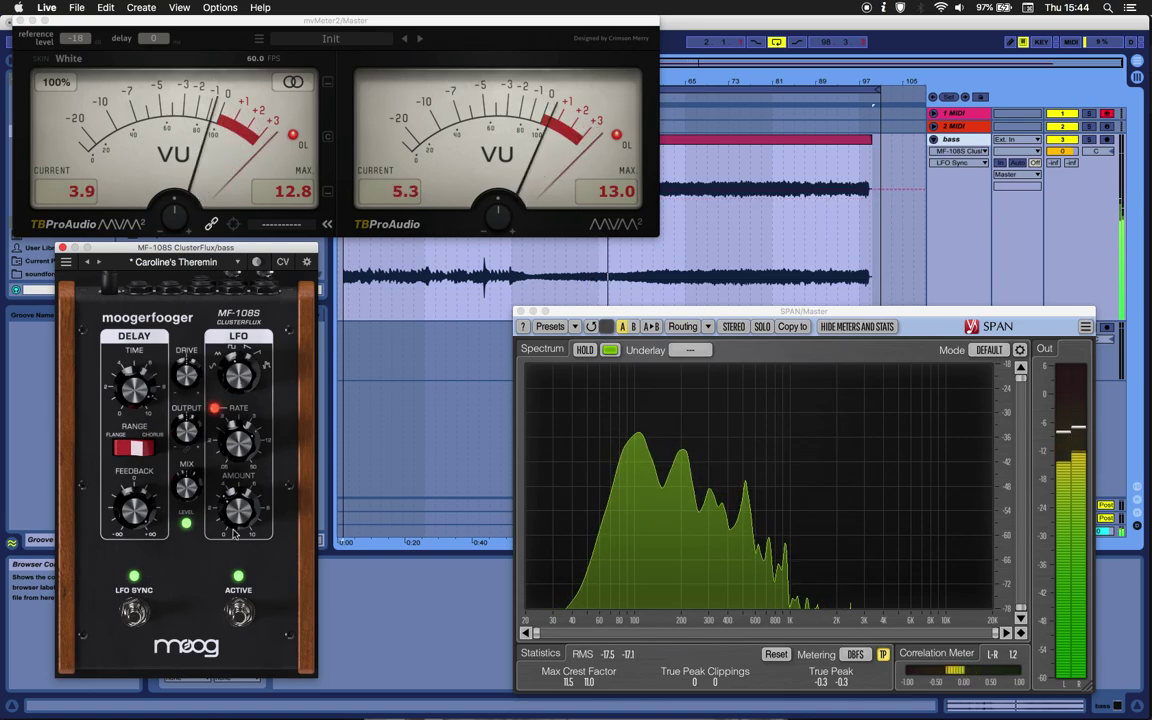
drag(237, 521, 243, 499)
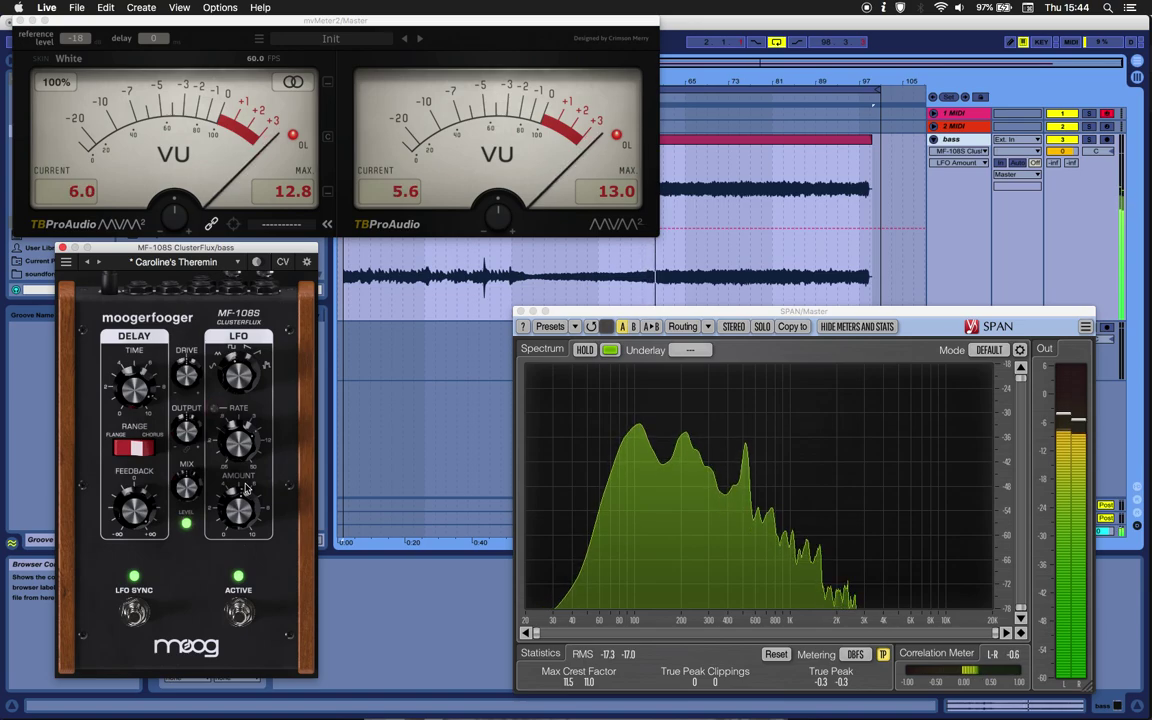
Try further LFO waveforms with different rate and amount settings while the modulation stays synced
drag(244, 386, 257, 350)
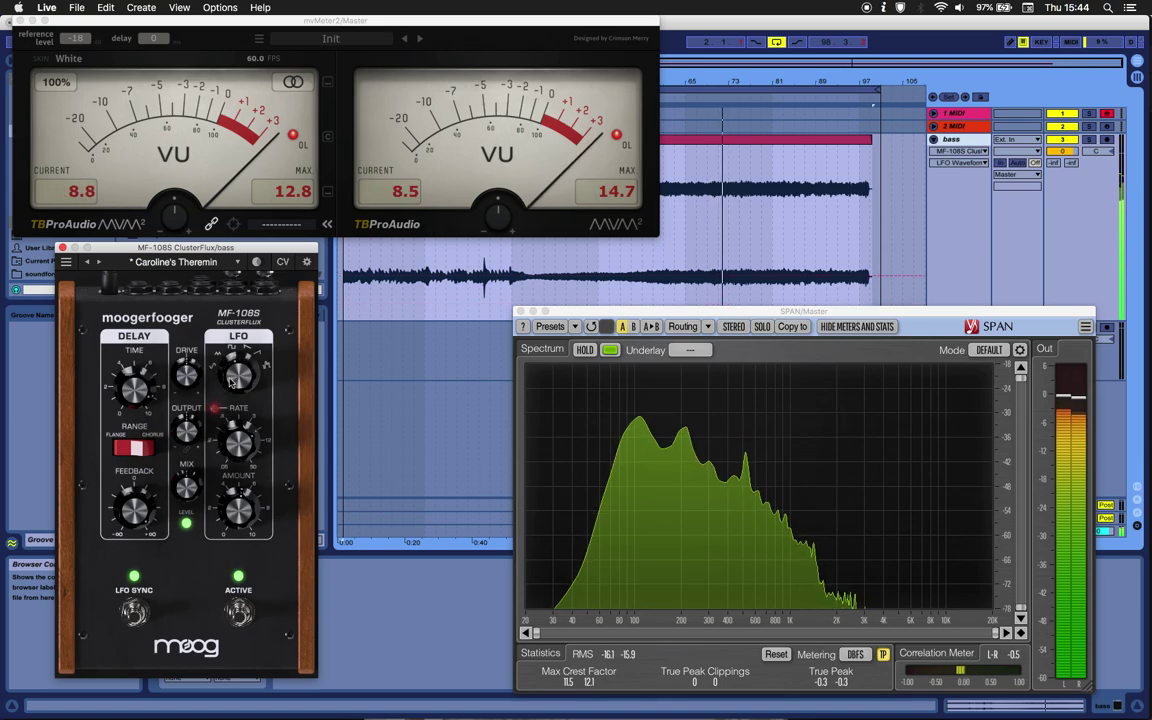
click(240, 450)
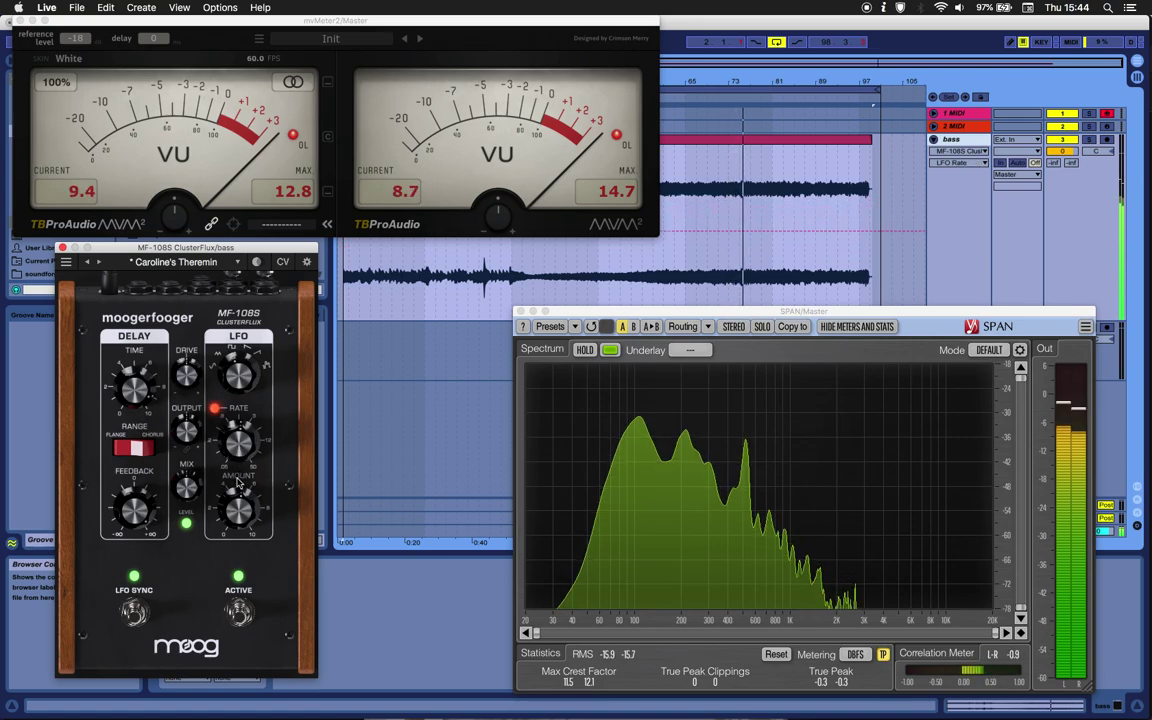
click(240, 513)
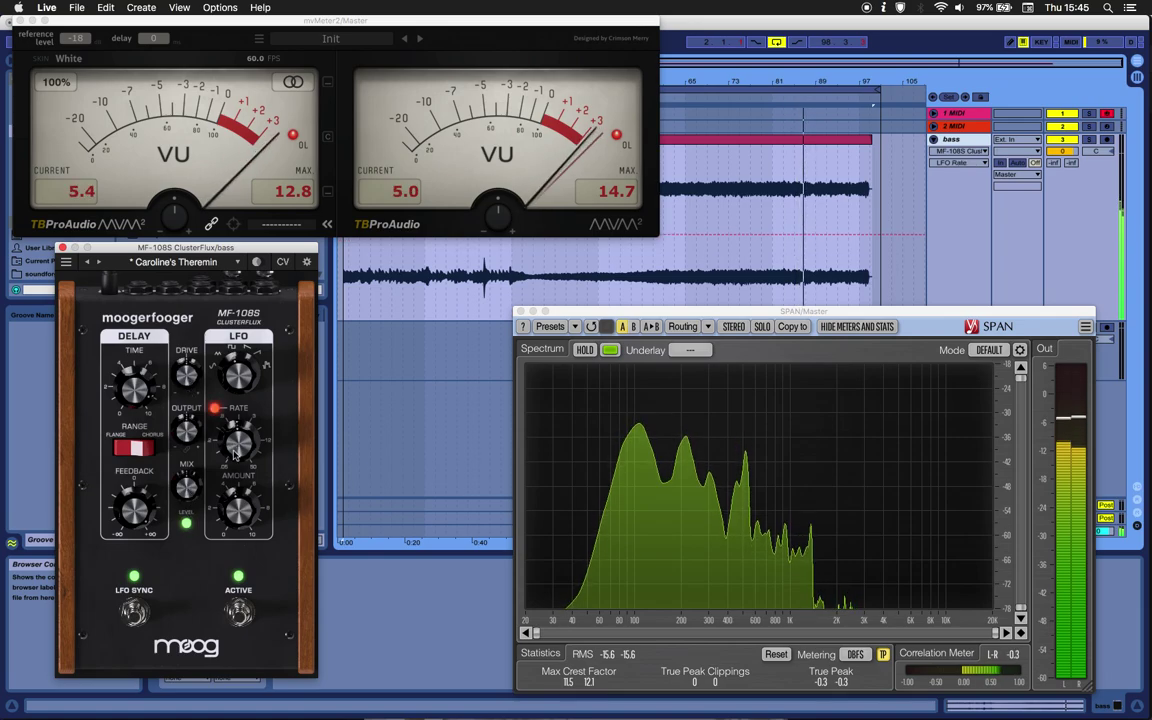
drag(236, 447, 231, 472)
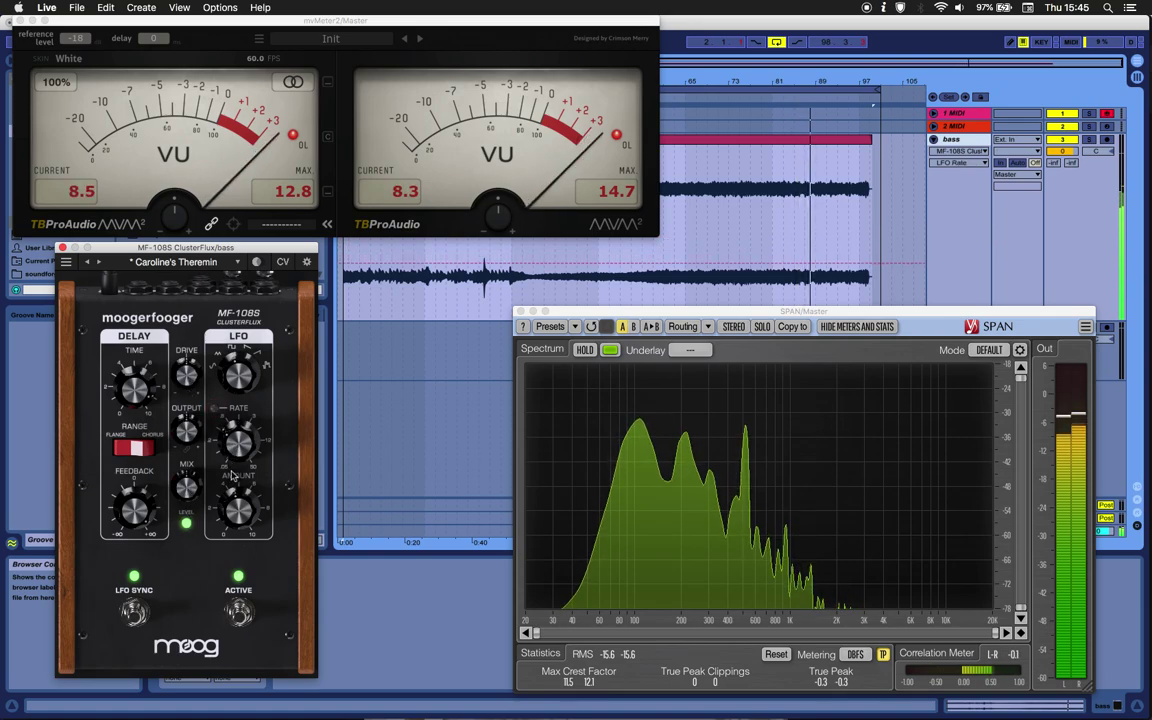
click(243, 374)
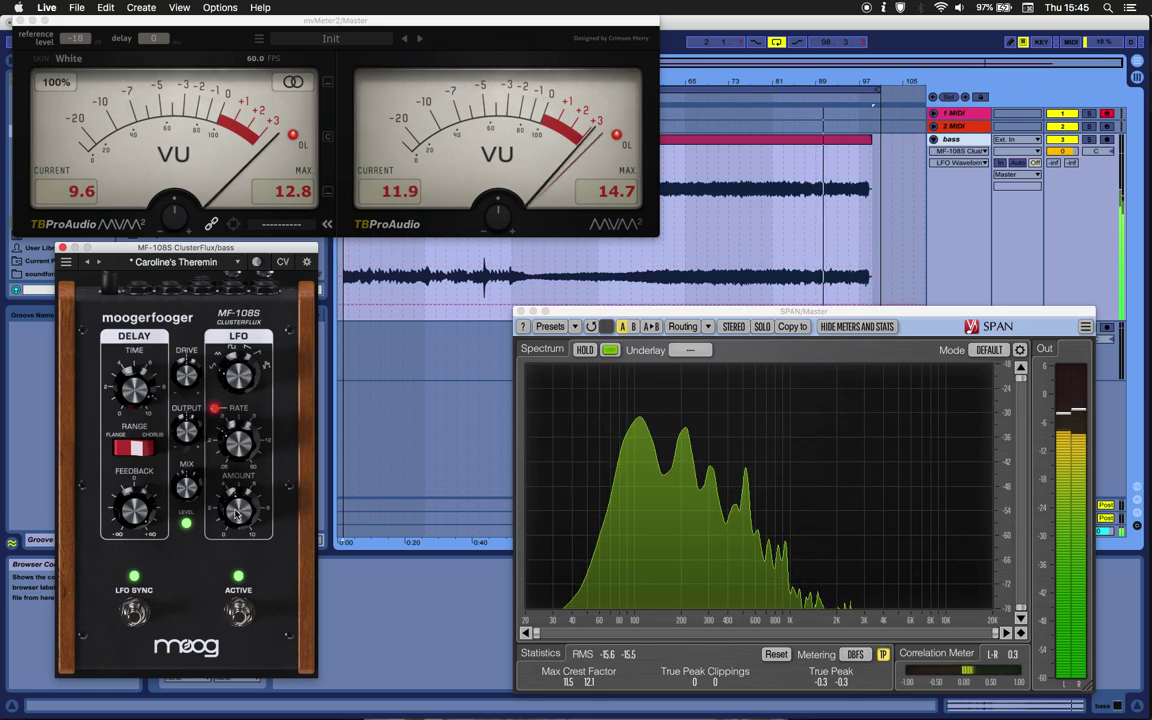
click(233, 528)
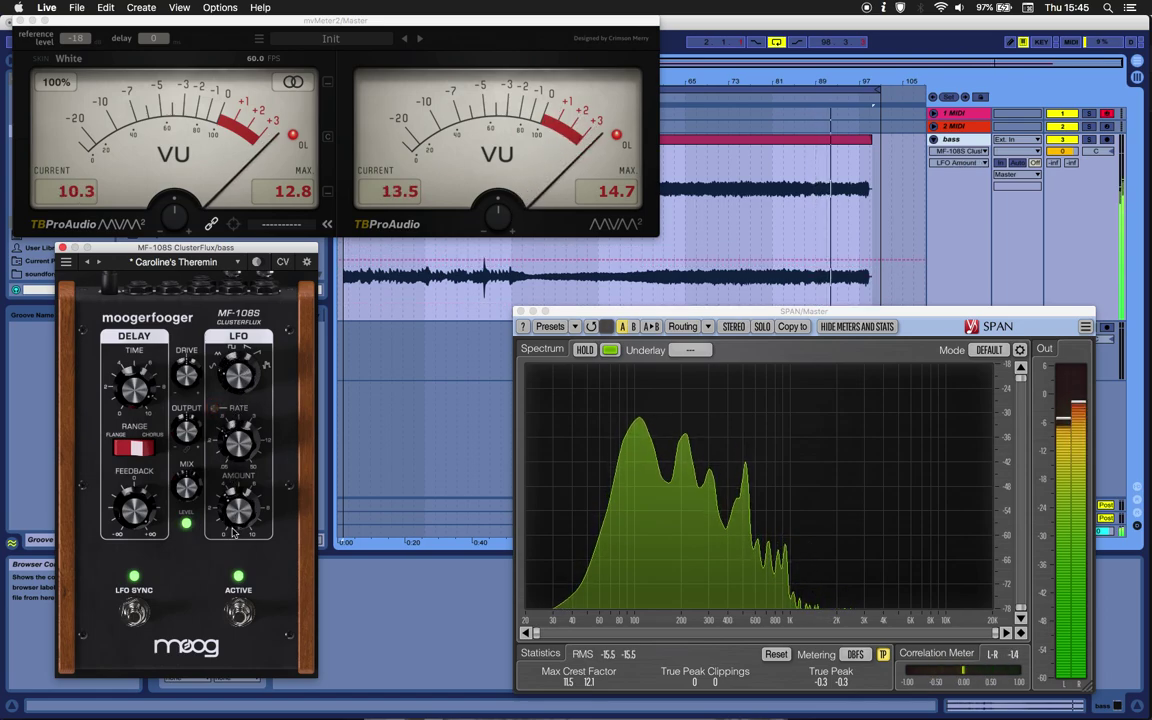
Adjust the ClusterFlux delay time and readjust the LFO amount to suit it
click(134, 398)
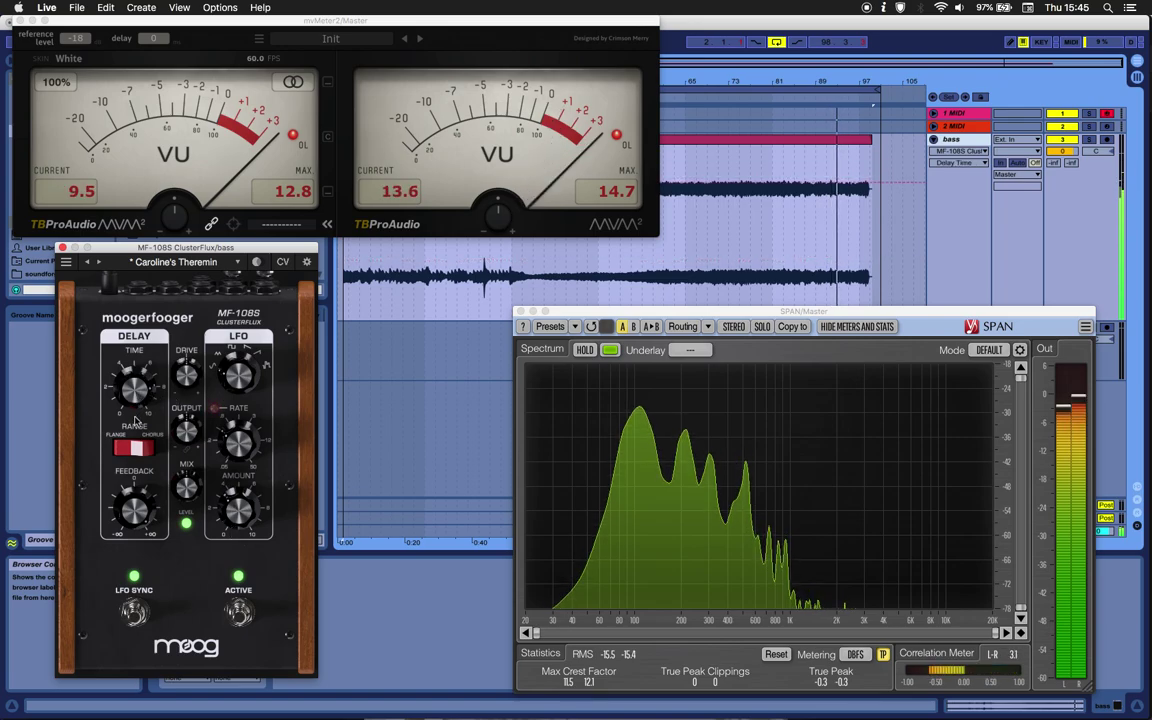
drag(133, 428, 120, 496)
click(240, 507)
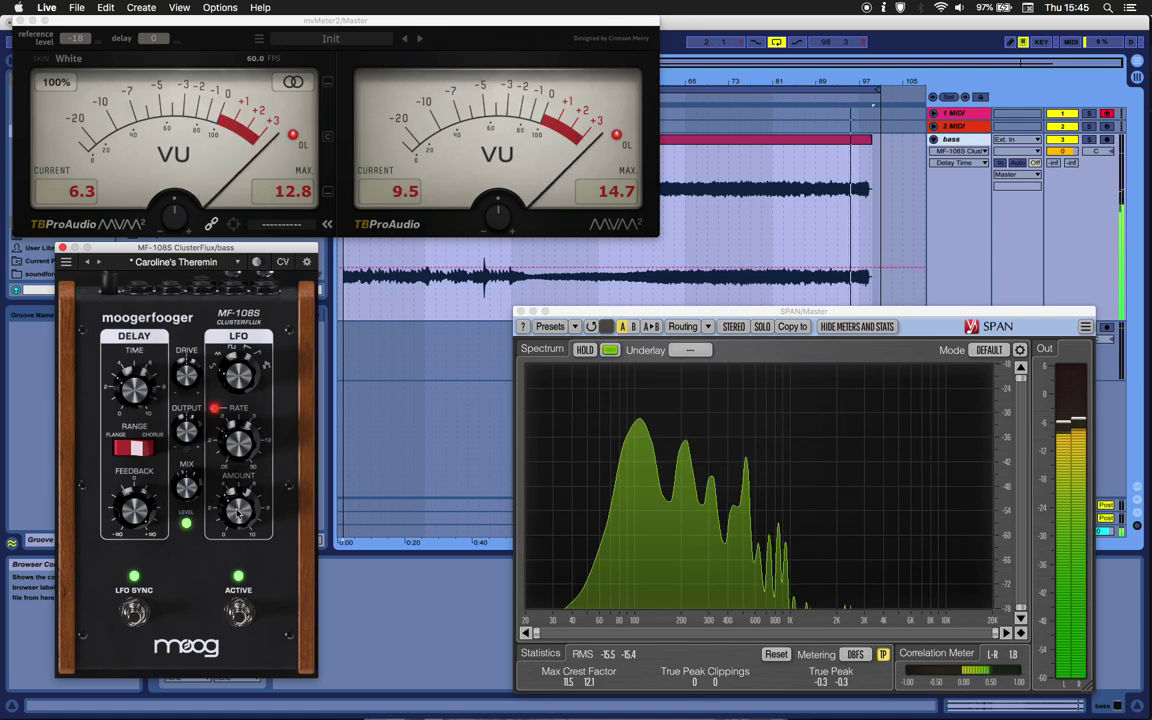
mouse_move(240, 505)
mouse_down()
mouse_move(251, 487)
mouse_move(239, 492)
mouse_up()
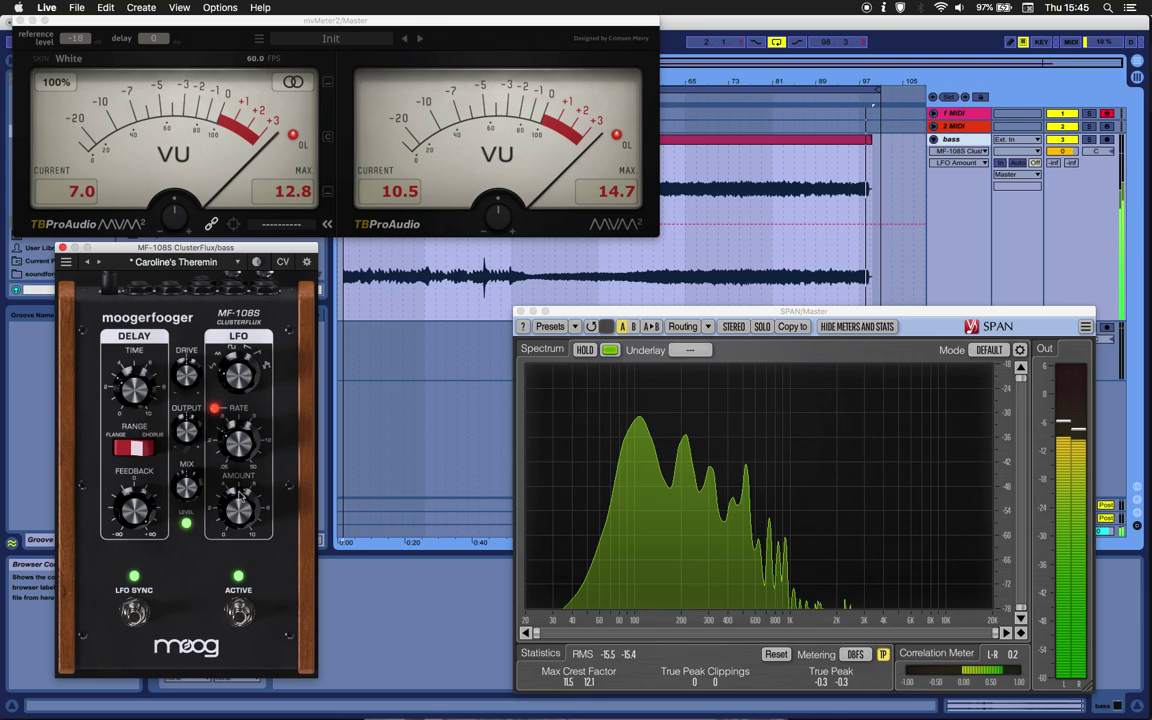
Bypass the ClusterFlux with its delay range switched to the other position, and reset the VU meter's maximum readings
click(234, 606)
click(140, 449)
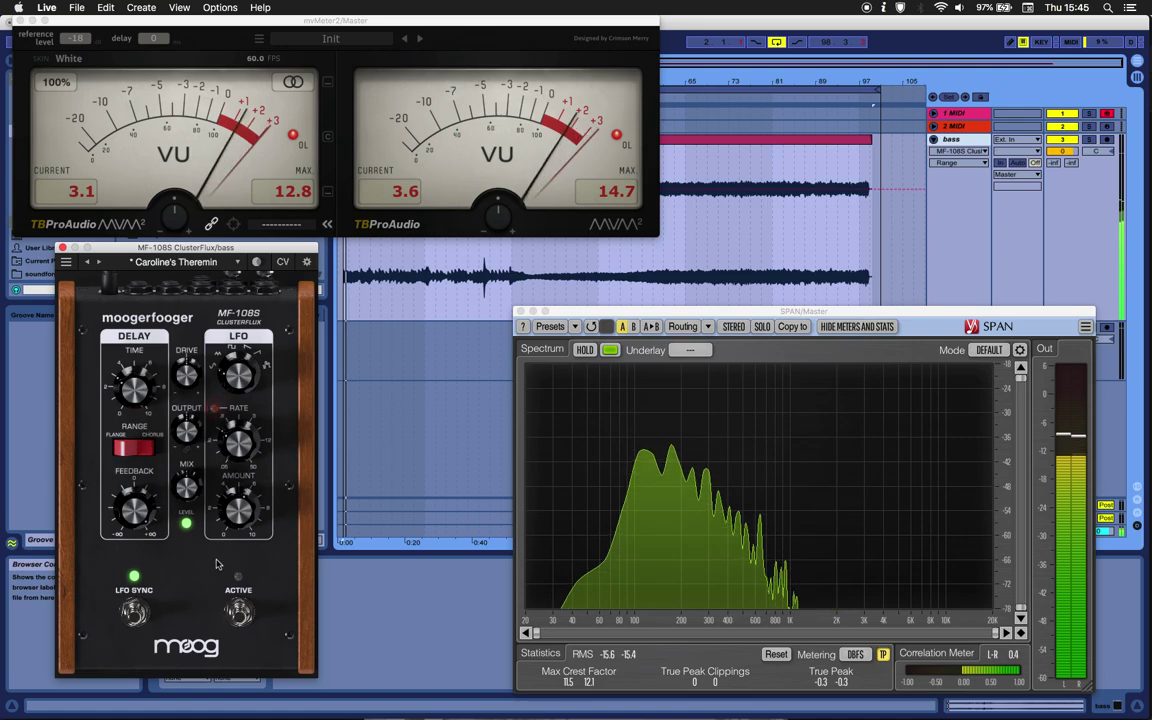
click(288, 191)
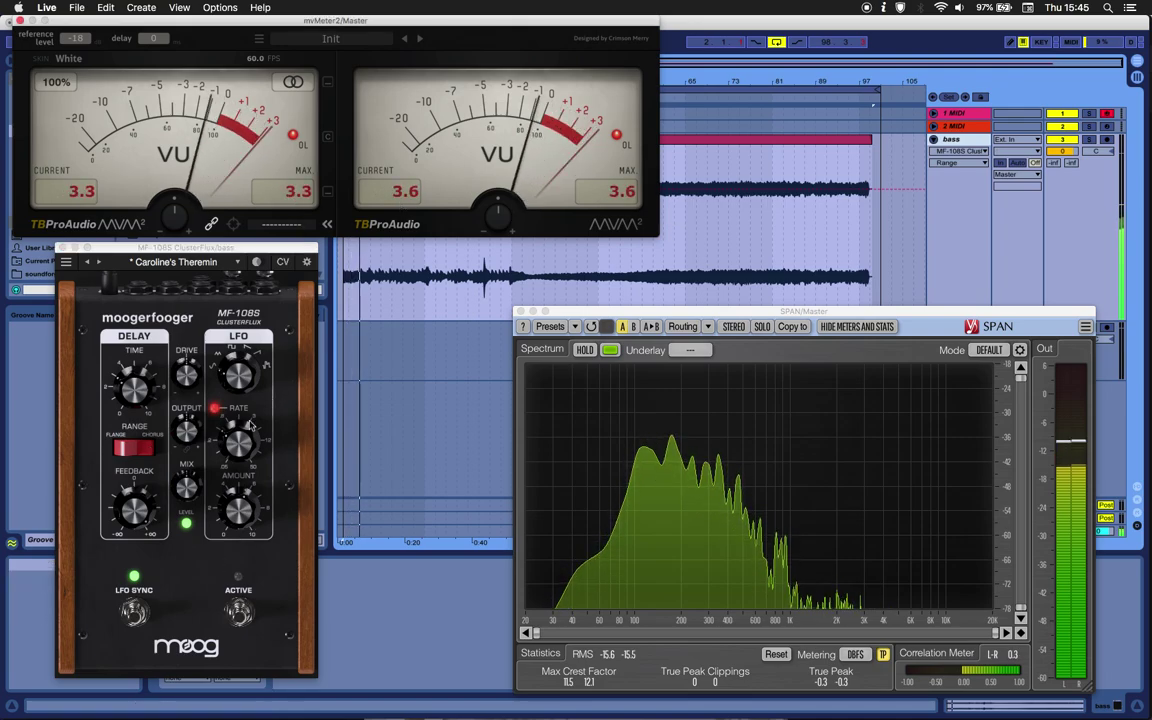
Reactivate the ClusterFlux and readjust the LFO rate, waveform and amount for the new delay range
click(238, 612)
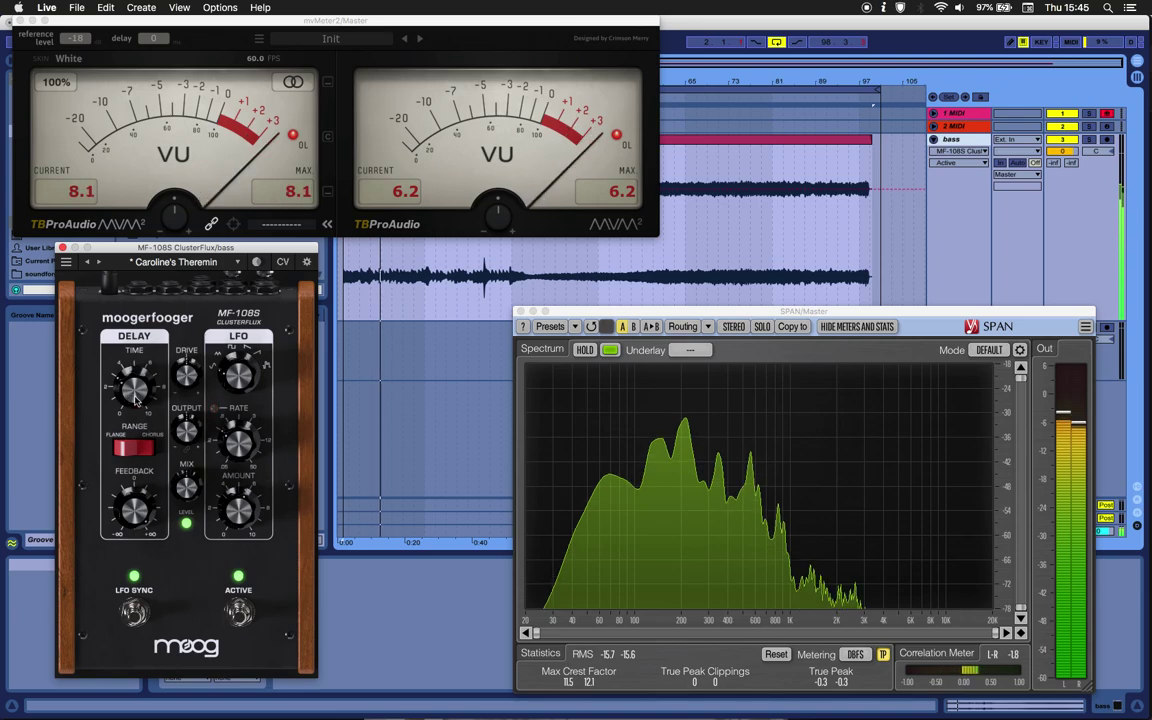
click(238, 445)
drag(240, 445, 239, 423)
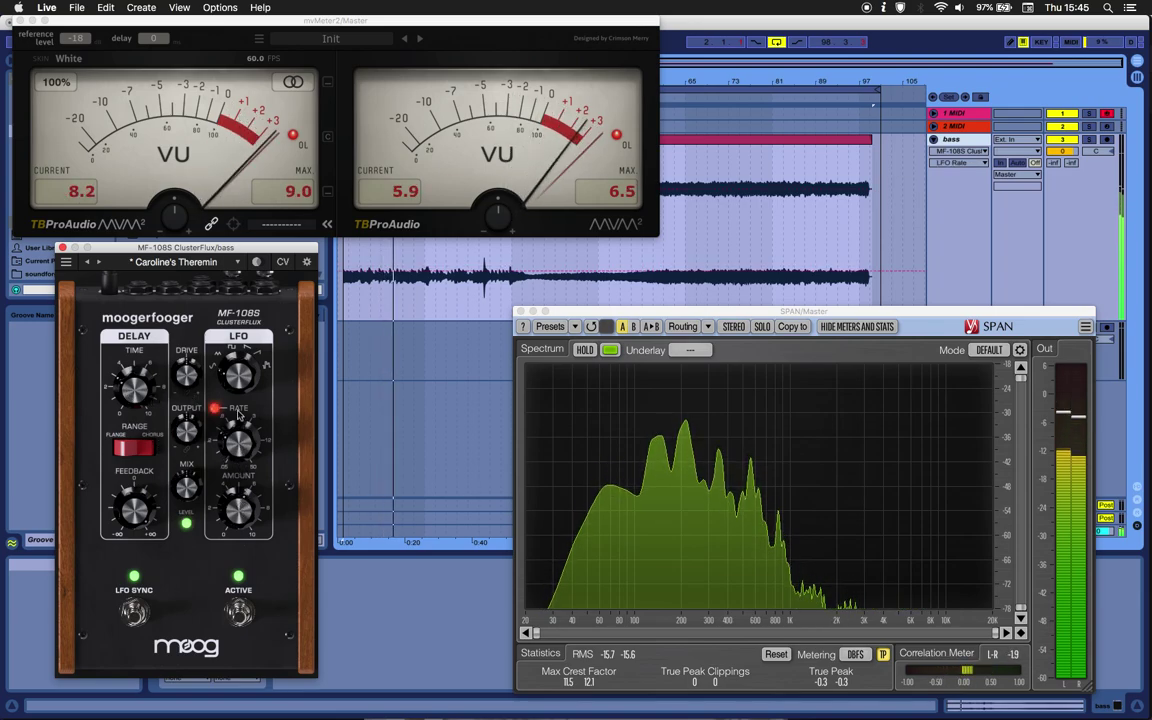
click(240, 377)
click(240, 507)
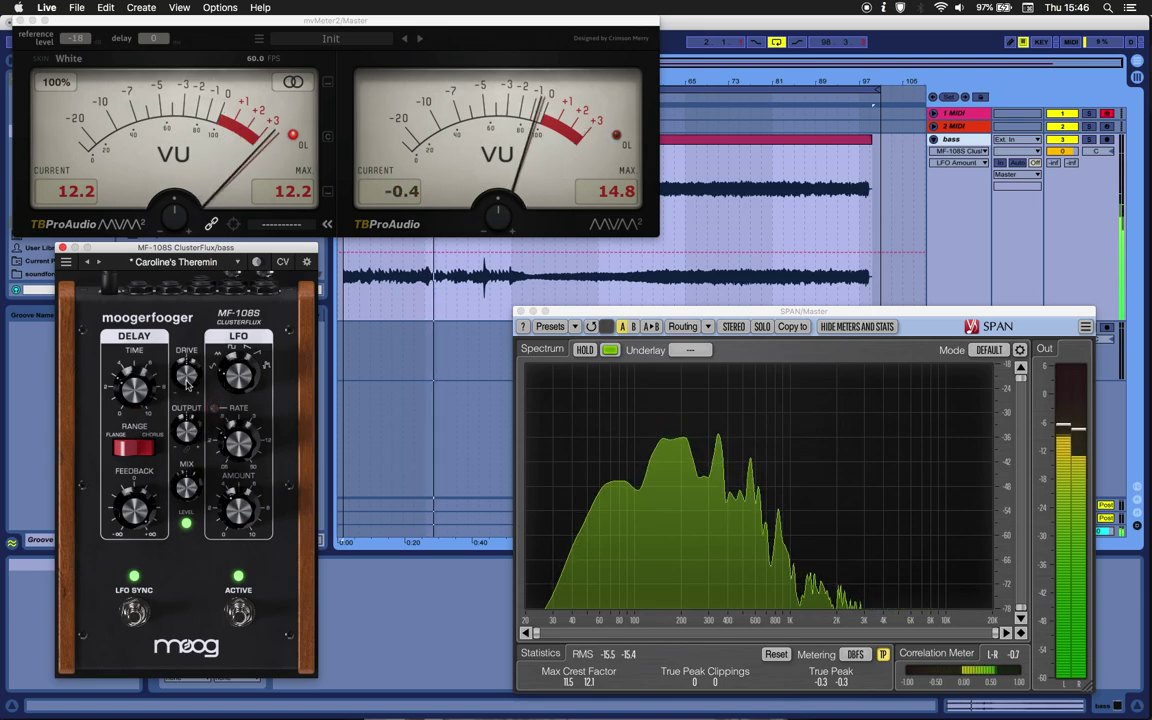
Adjust the delay time and feedback in the ClusterFlux delay section
drag(134, 388, 133, 390)
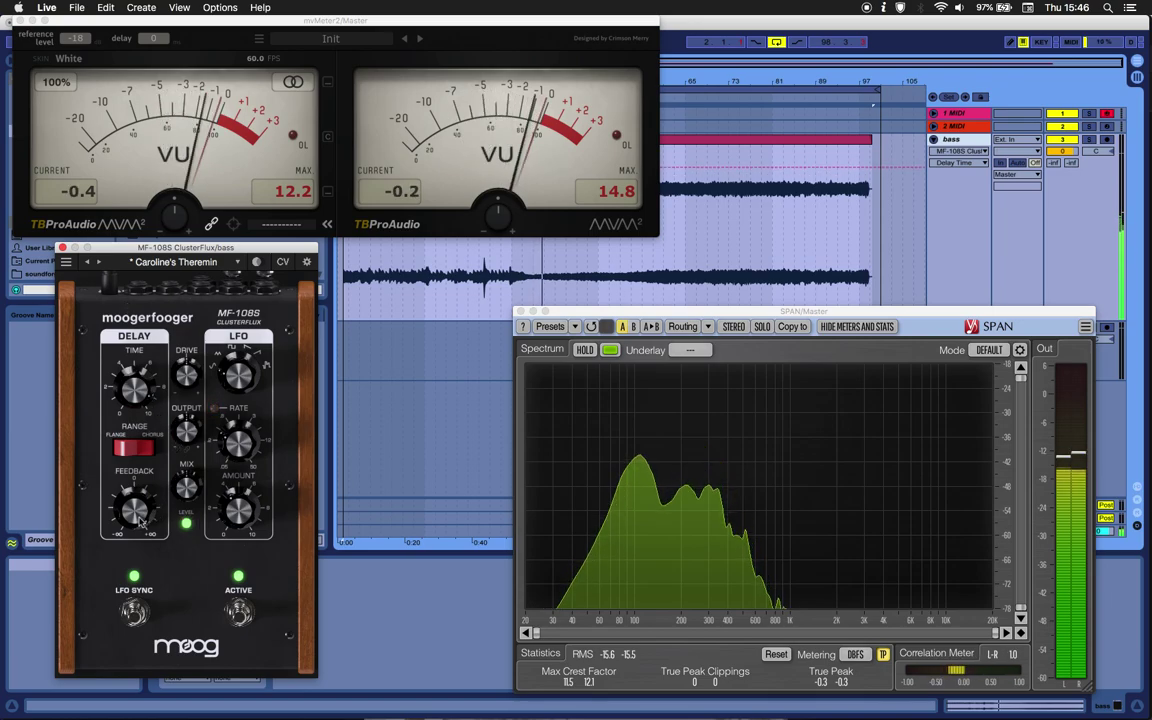
drag(136, 524, 133, 572)
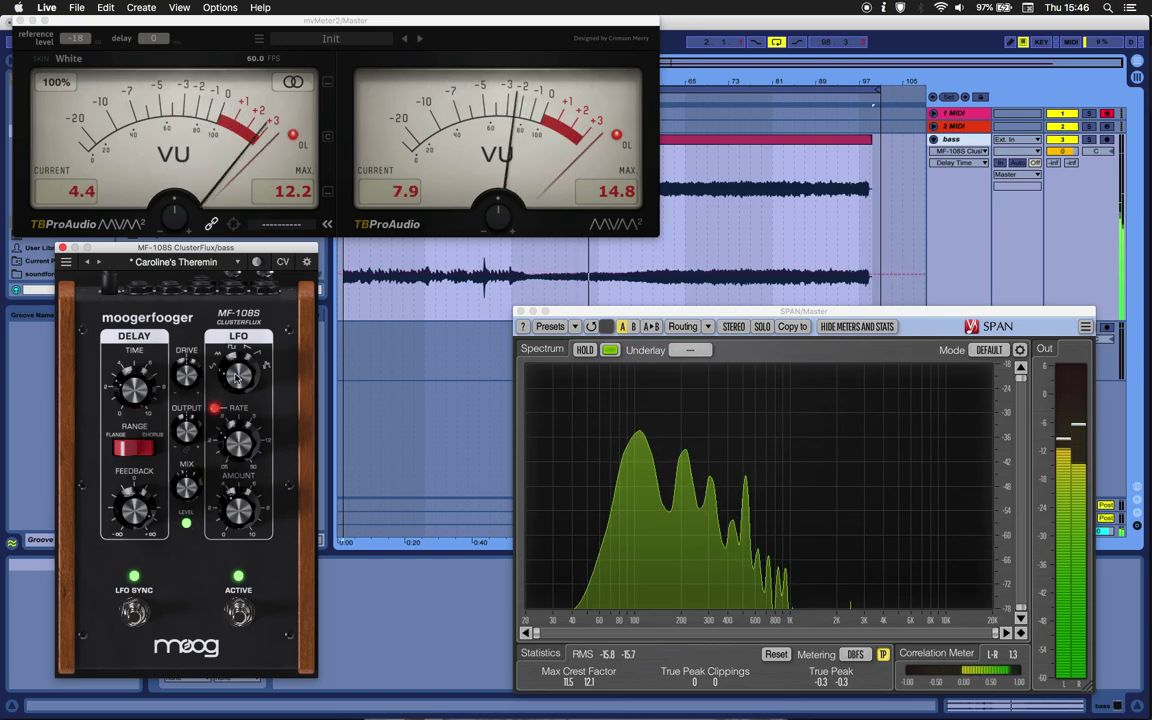
Select another LFO waveform and adjust the ClusterFlux drive
drag(241, 360, 258, 294)
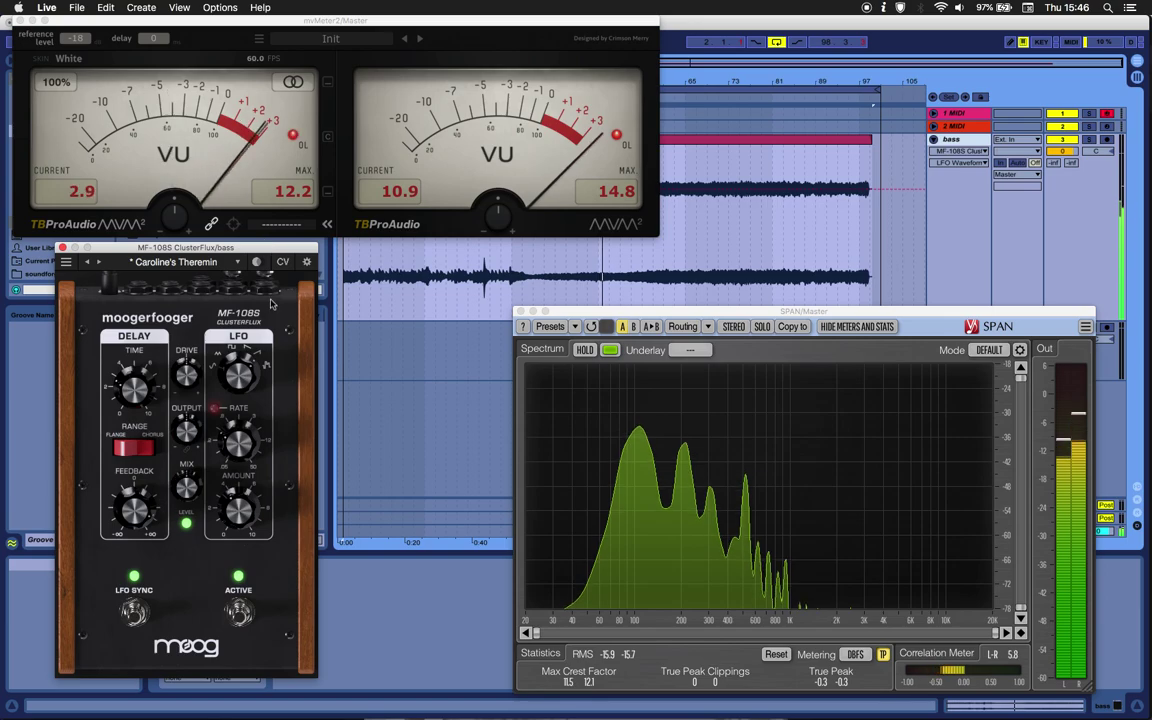
click(194, 370)
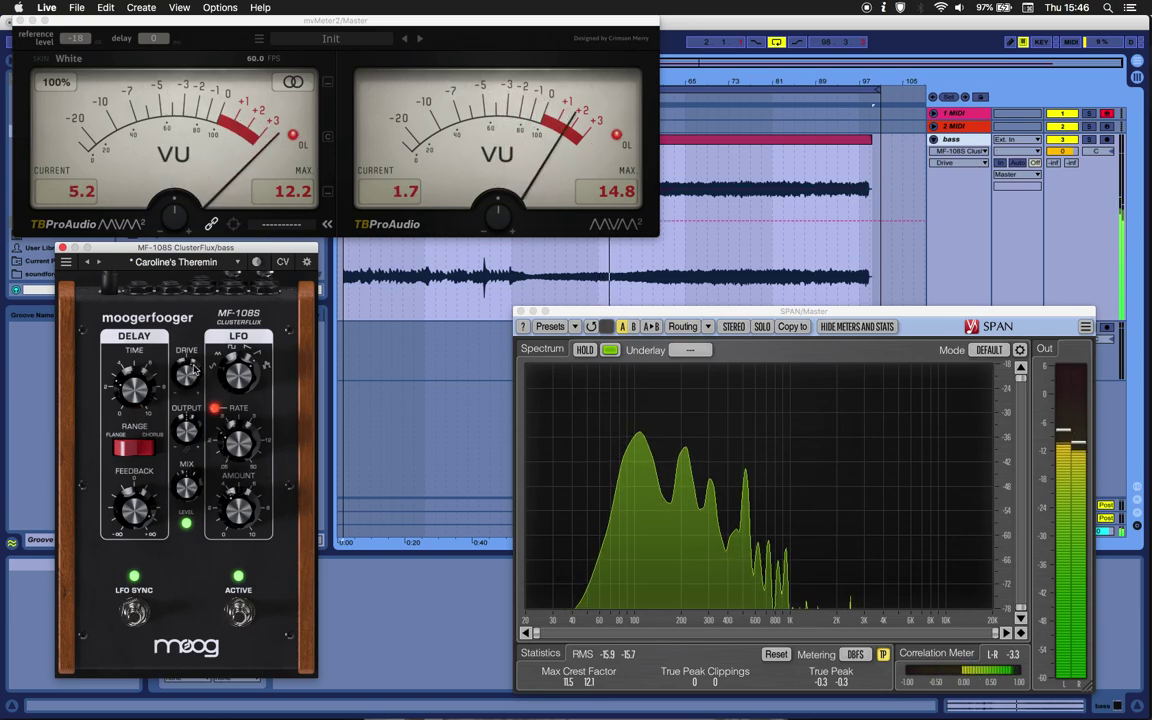
drag(193, 370, 194, 378)
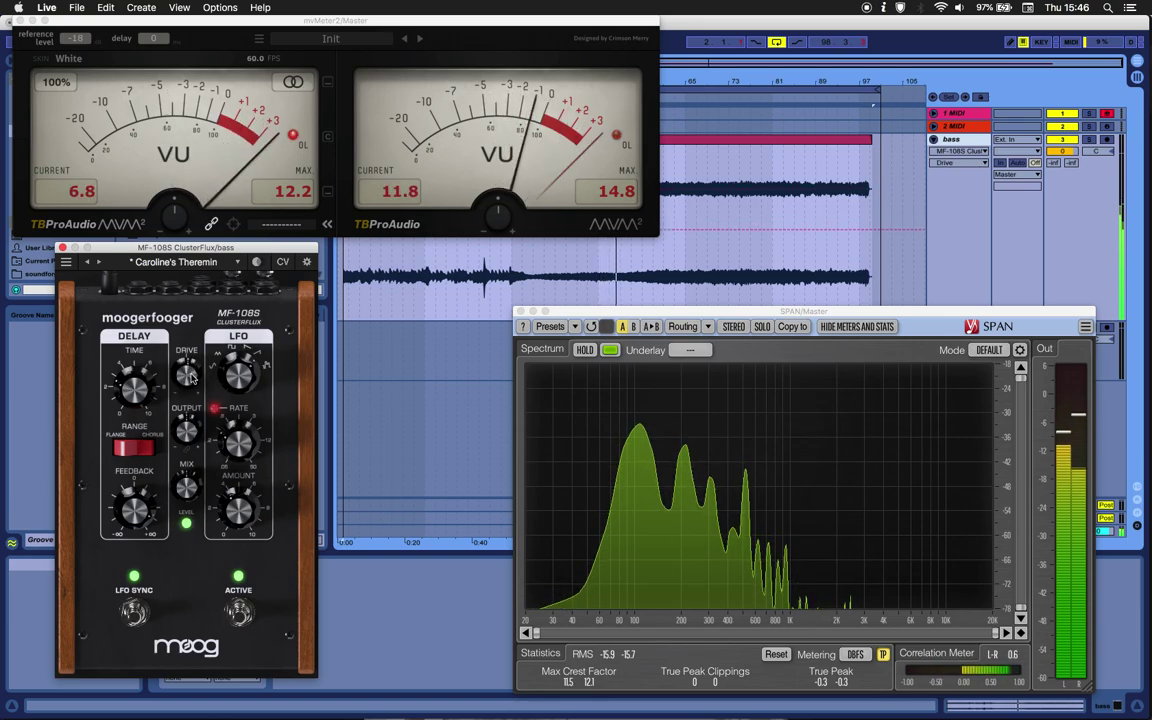
Vary the LFO rate and amount, and switch the LFO through other waveforms
drag(238, 442, 254, 400)
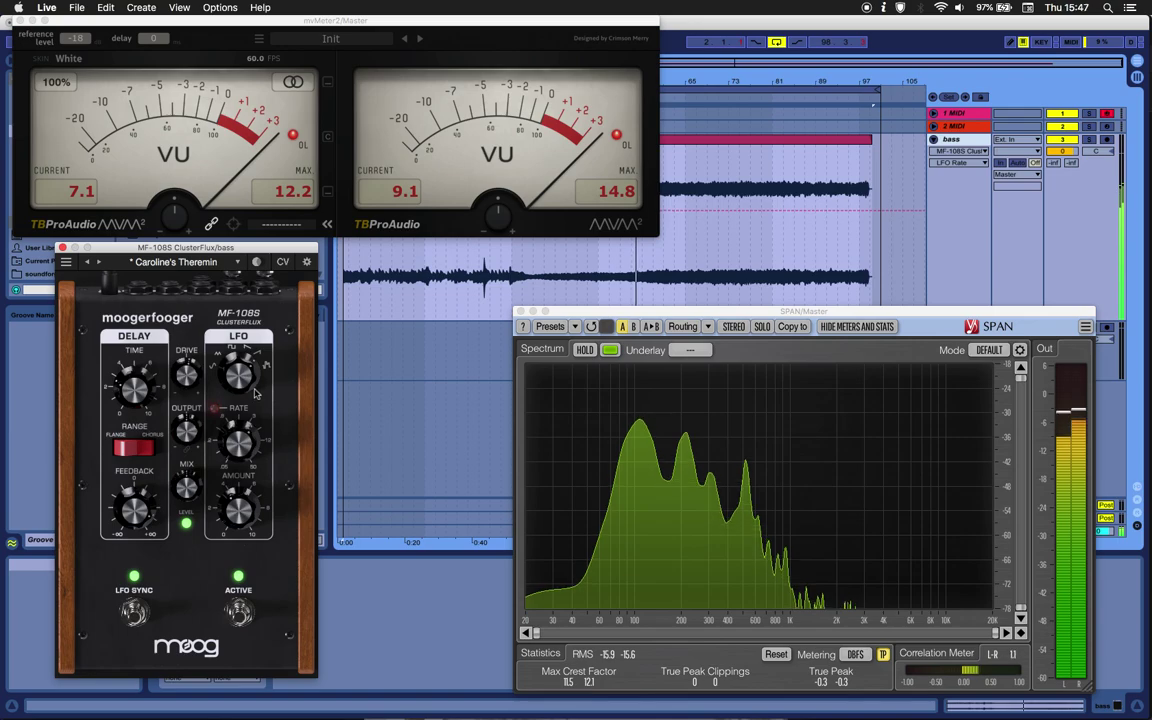
click(237, 509)
drag(189, 494, 236, 530)
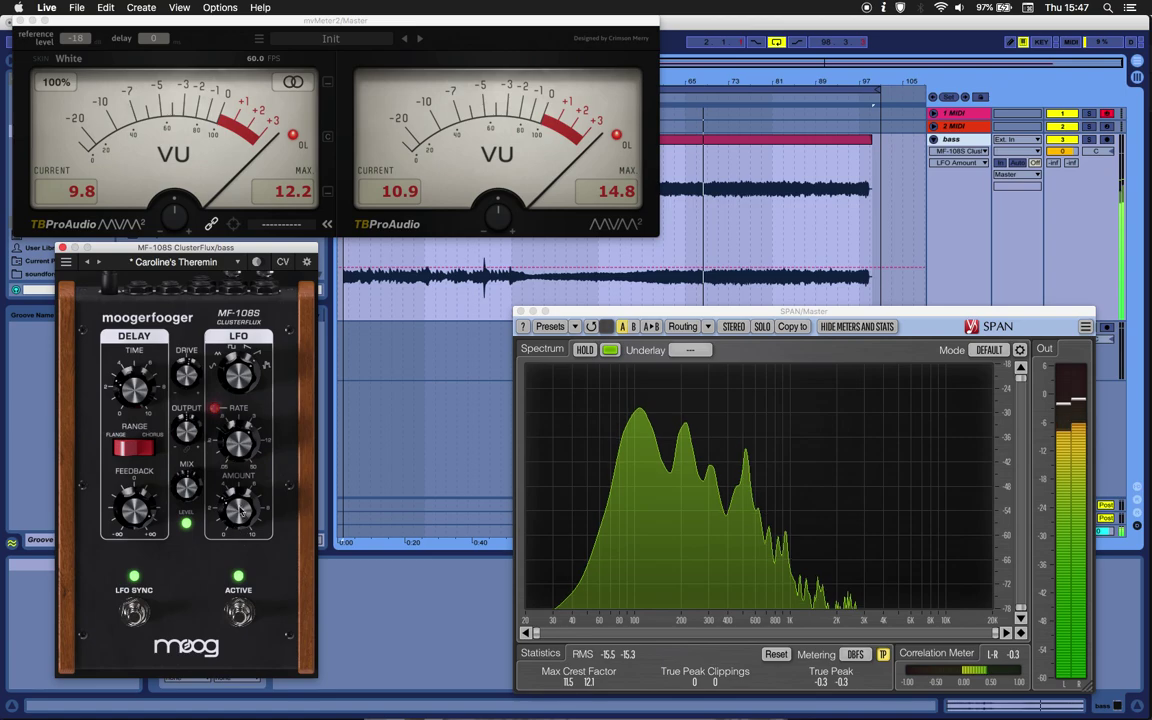
drag(242, 443, 235, 501)
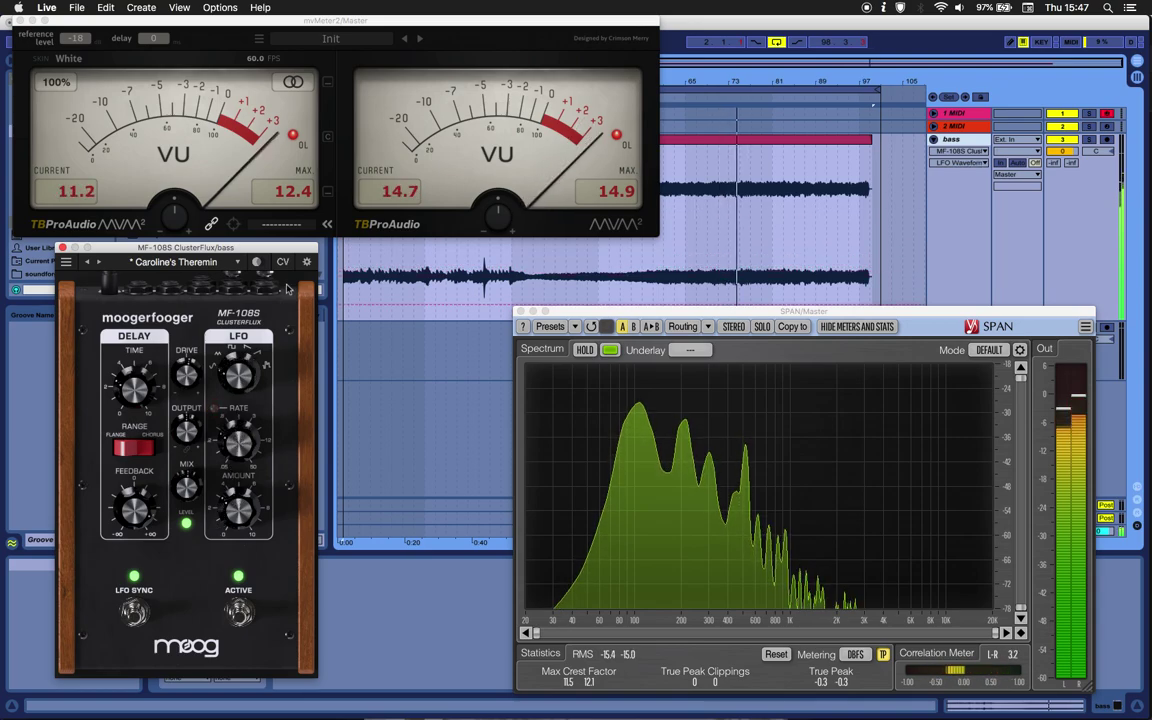
Reset the VU meter's maximum readings and readjust the LFO amount
click(290, 199)
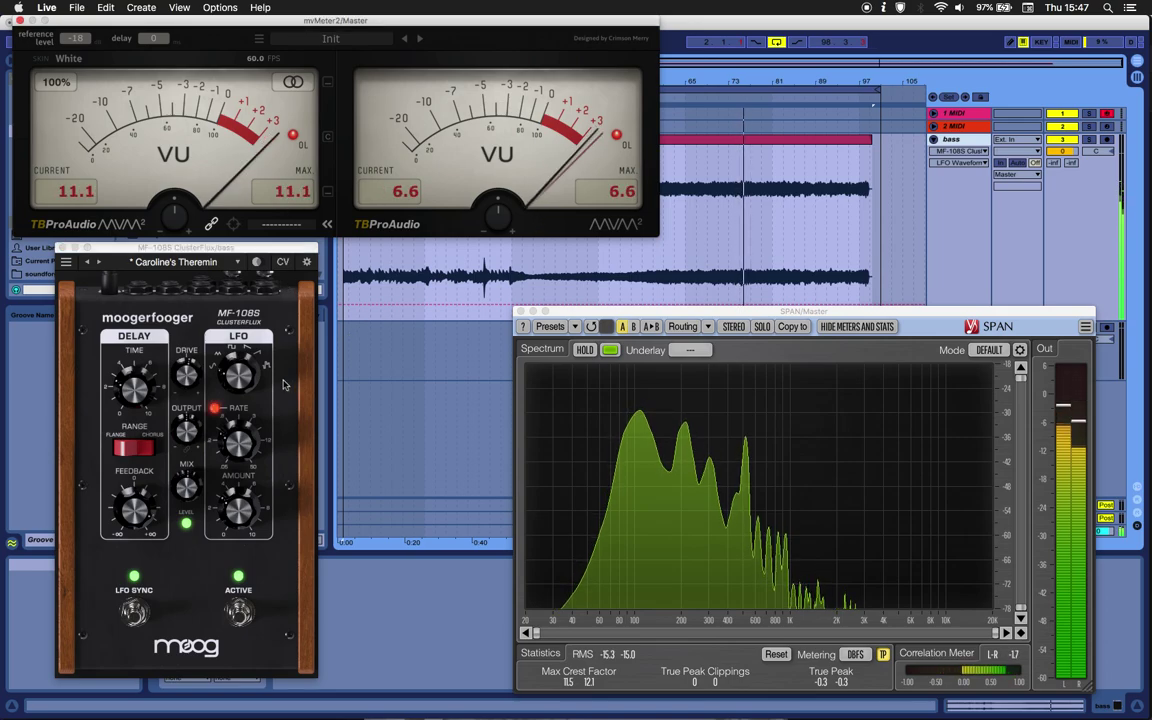
click(240, 516)
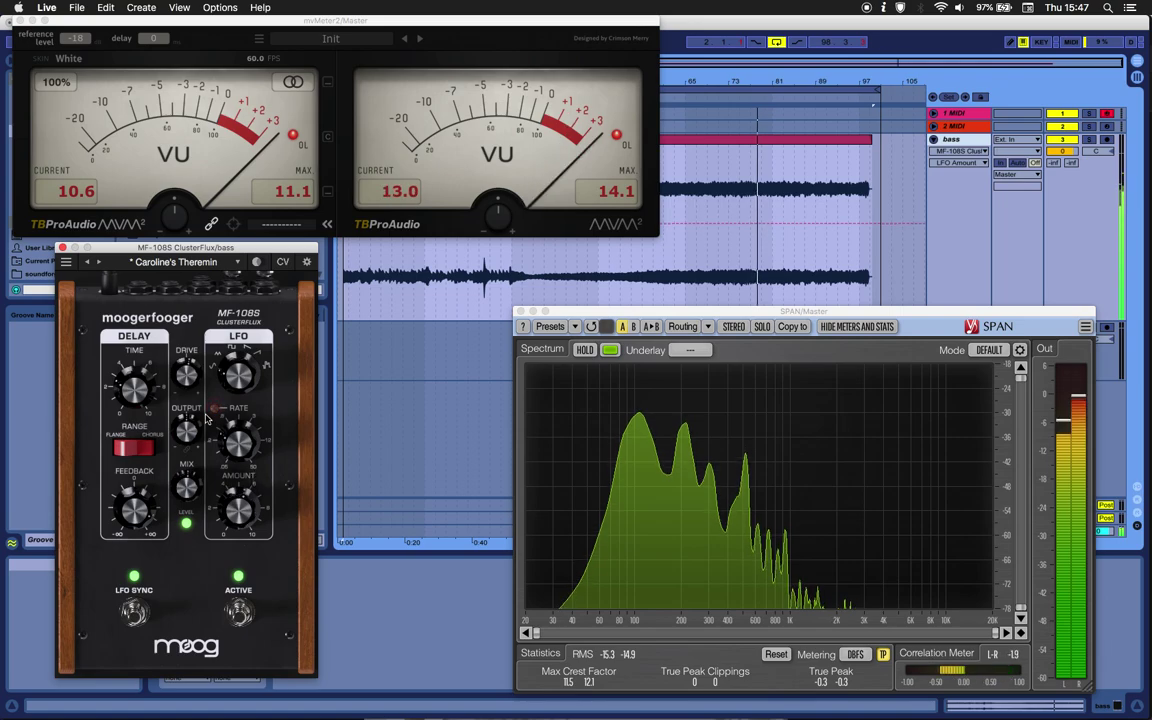
Fine-tune the drive and delay time, and bypass the ClusterFlux to compare with the dry bass
drag(185, 376, 185, 382)
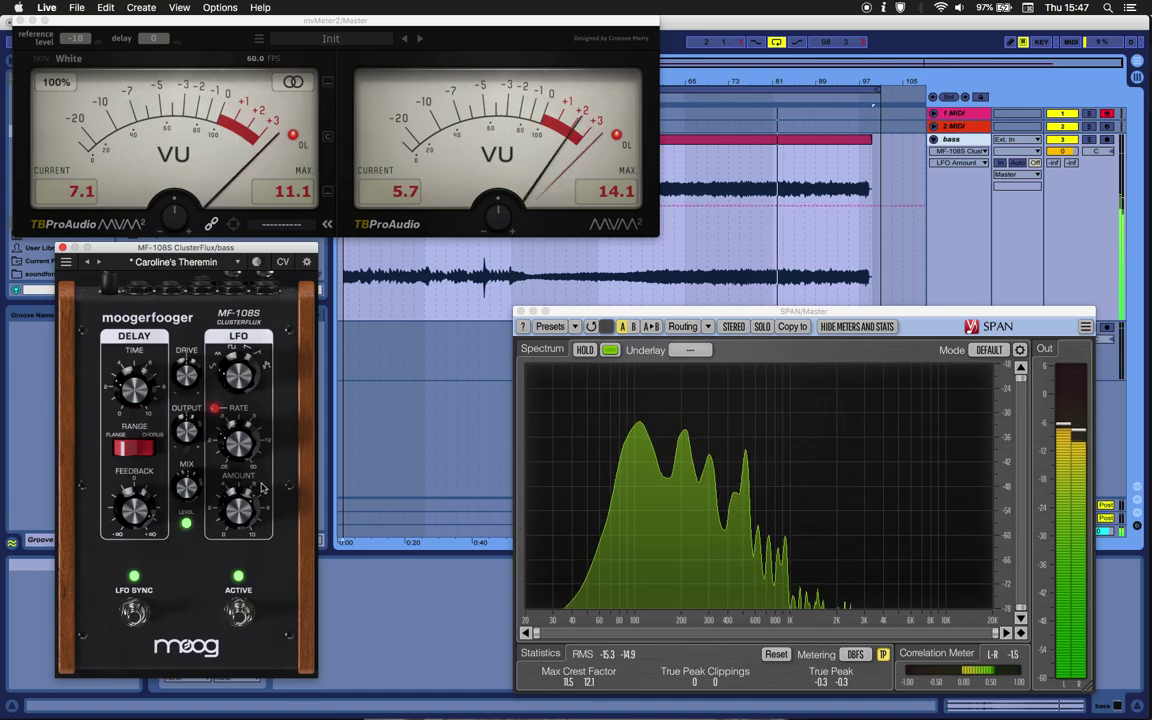
click(135, 390)
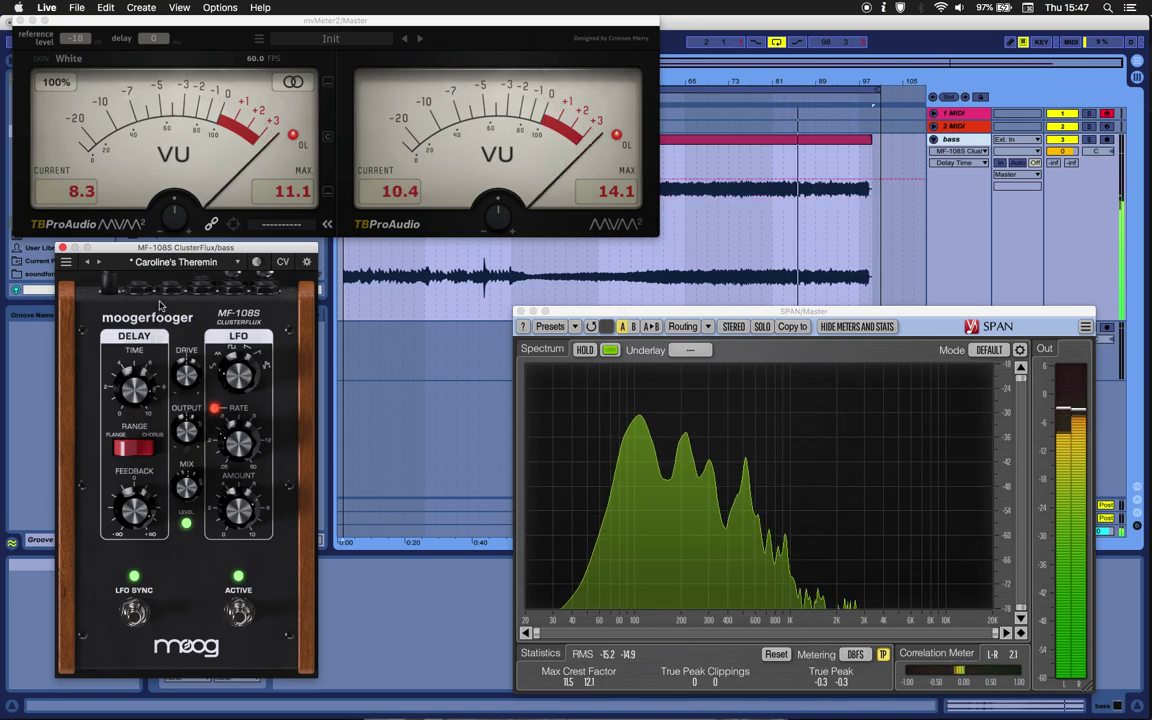
click(240, 612)
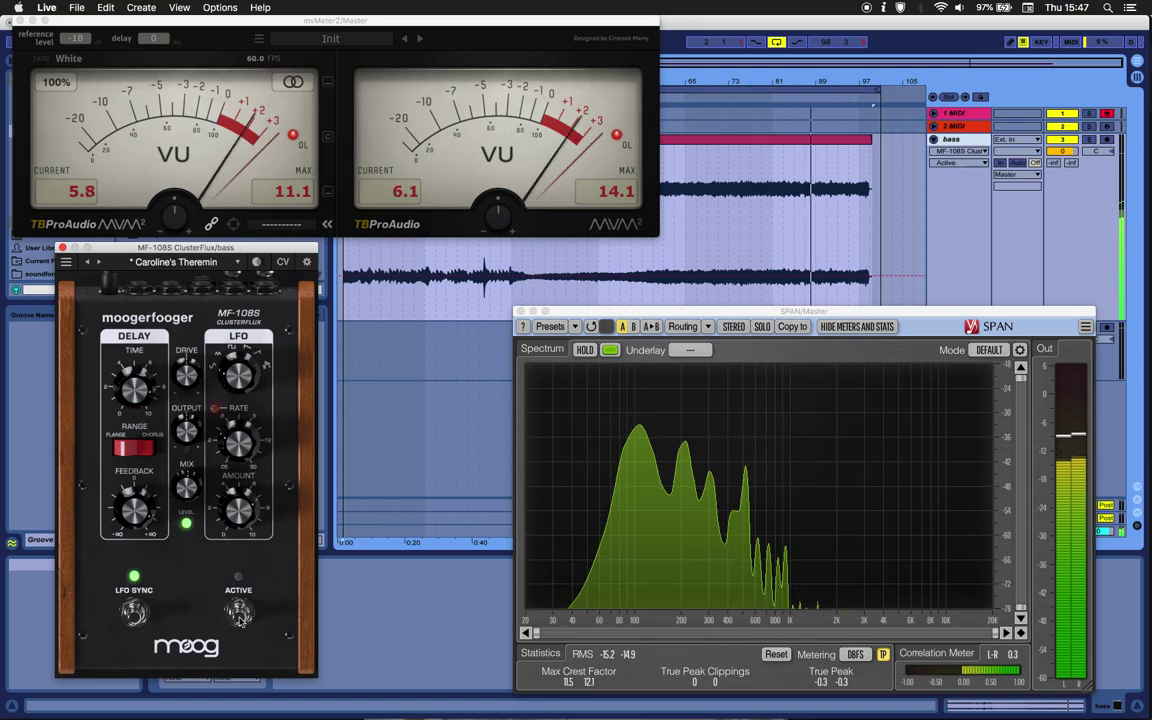
Re-engage the ClusterFlux with LFO sync off and readjust its mix and LFO rate and amount
click(240, 612)
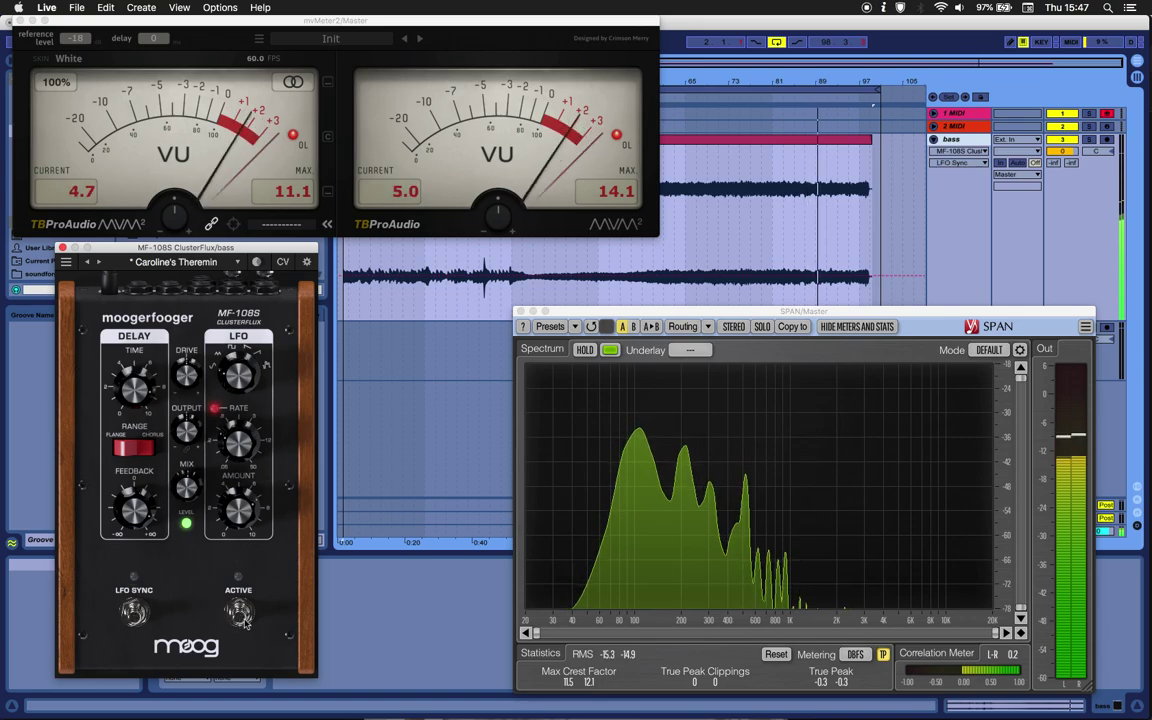
click(242, 446)
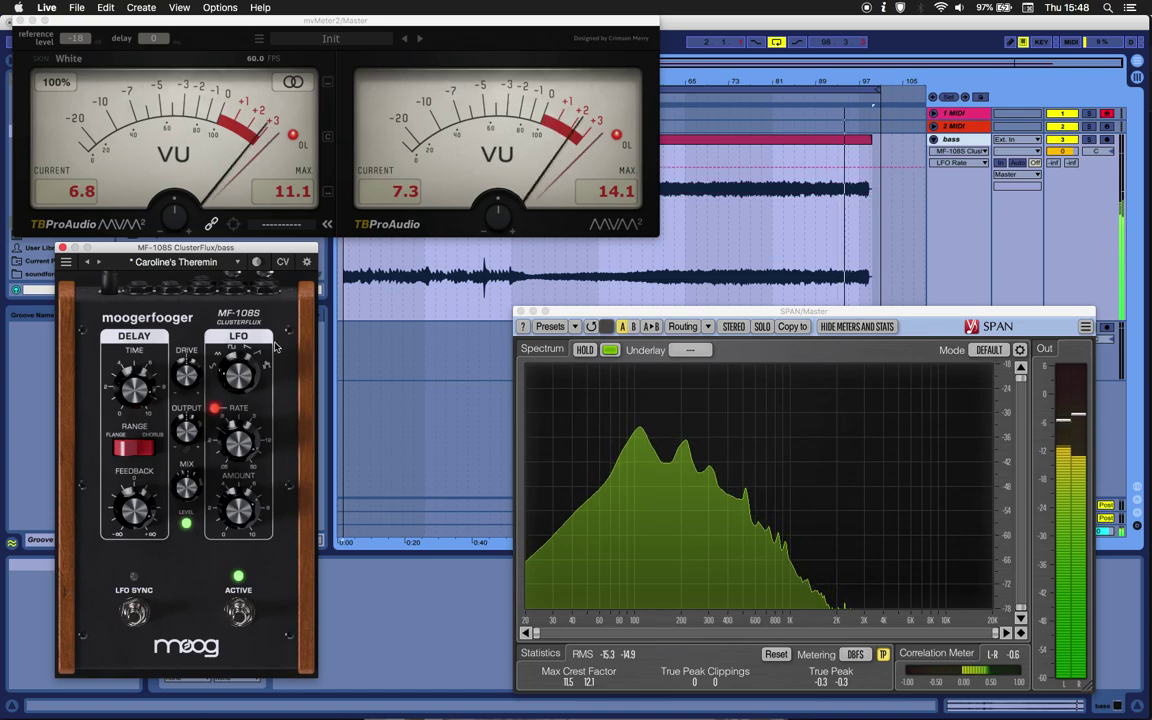
click(194, 476)
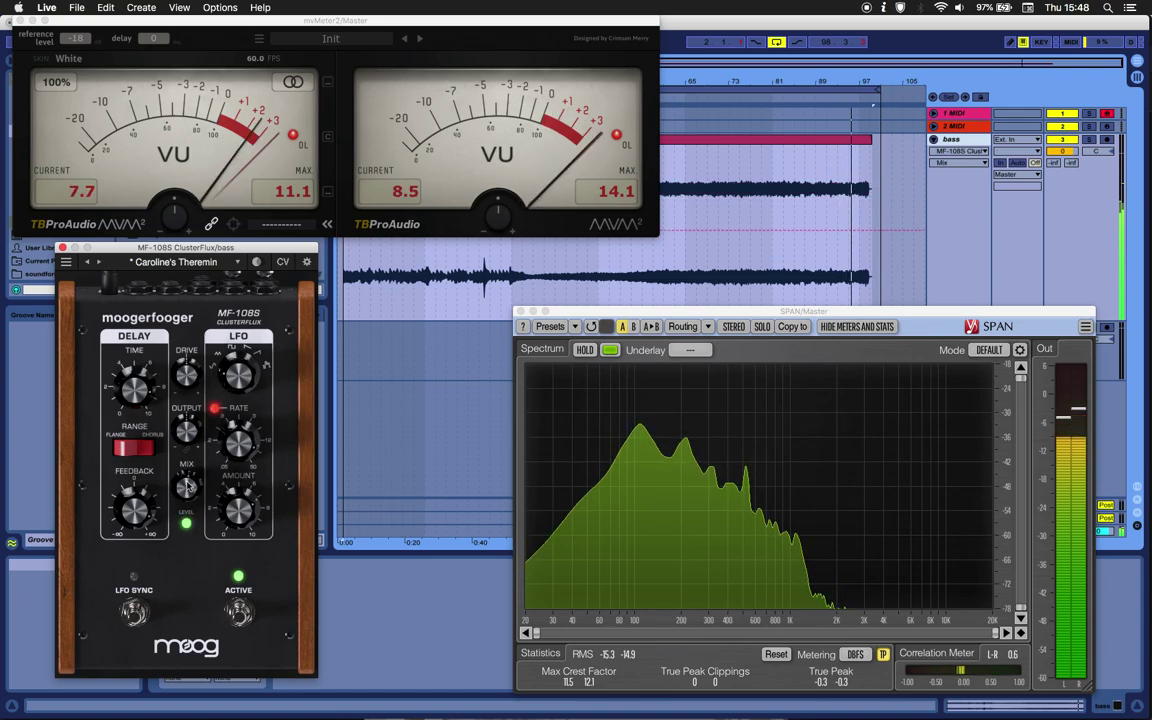
click(236, 510)
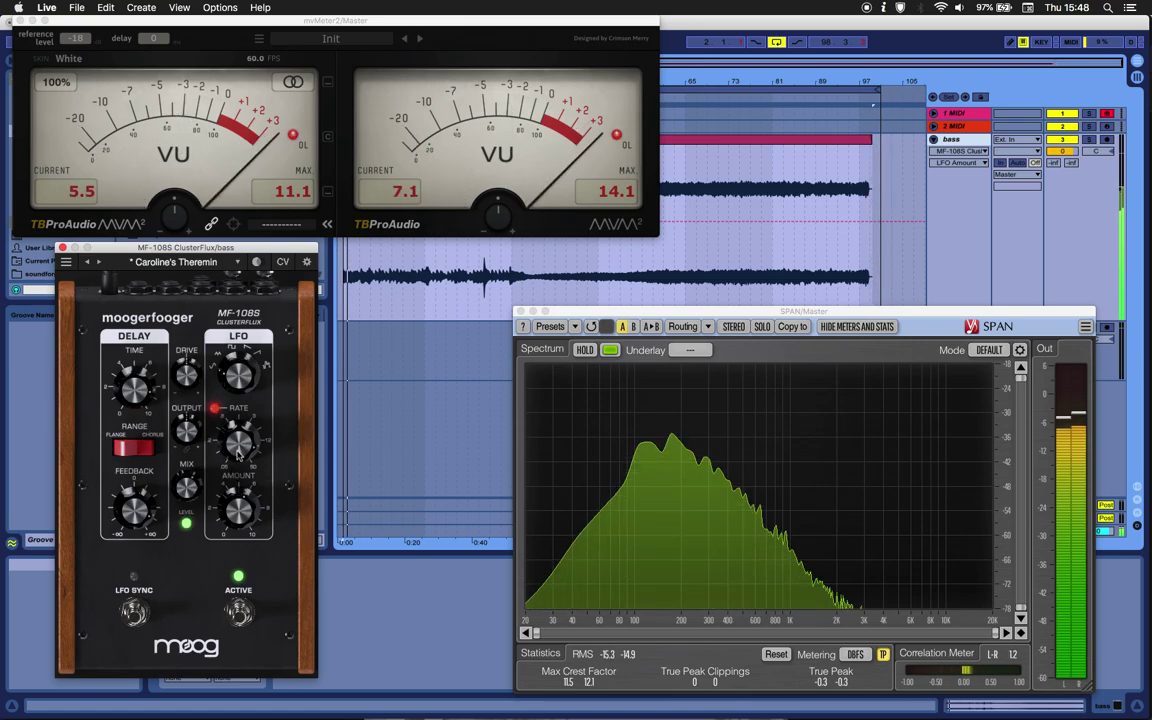
drag(236, 456, 233, 480)
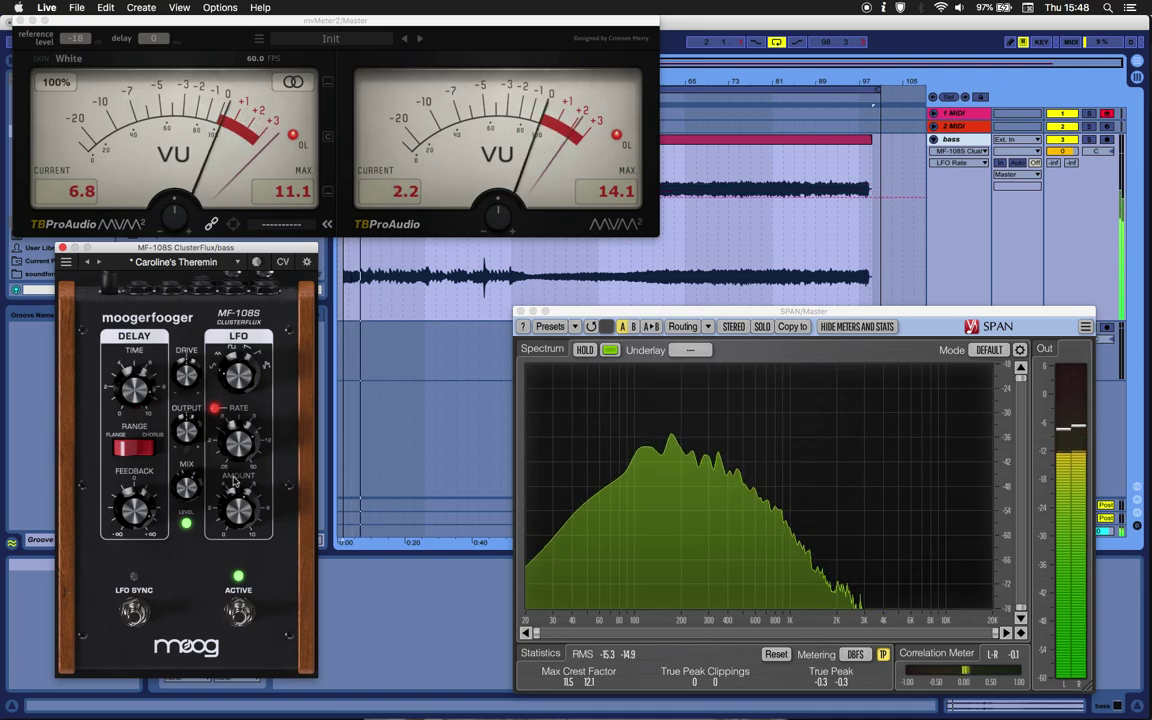
Adjust the ClusterFlux delay time and mix, and vary the LFO waveform and amount
click(133, 393)
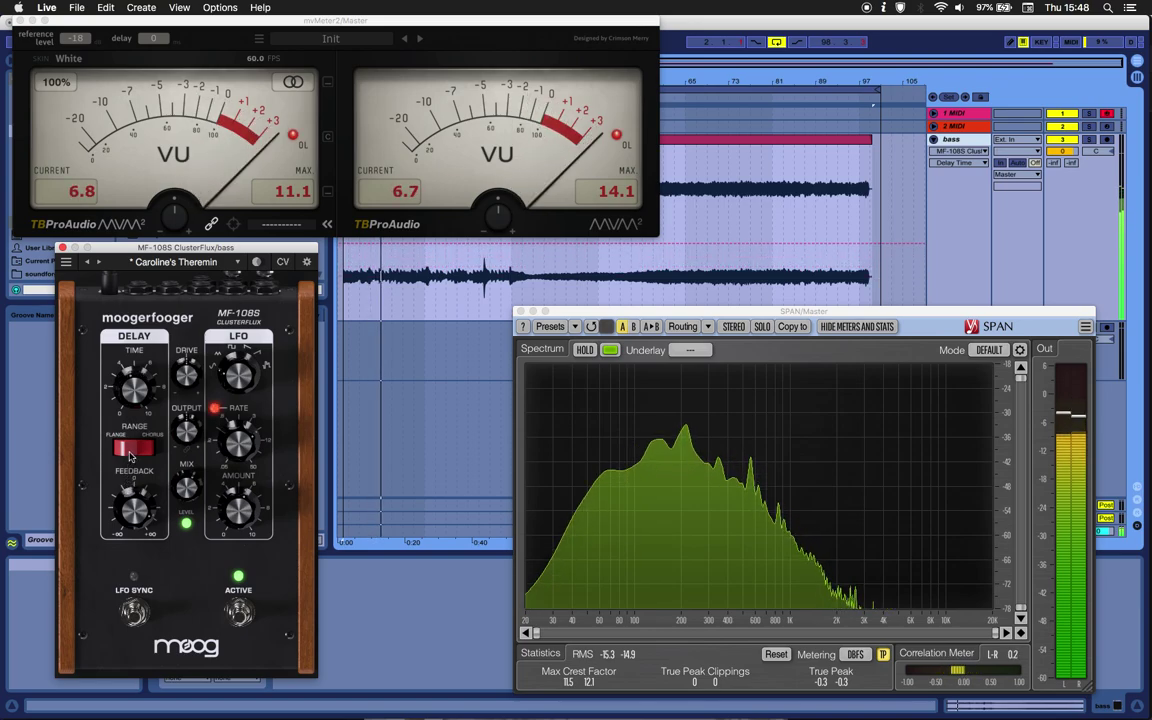
click(185, 490)
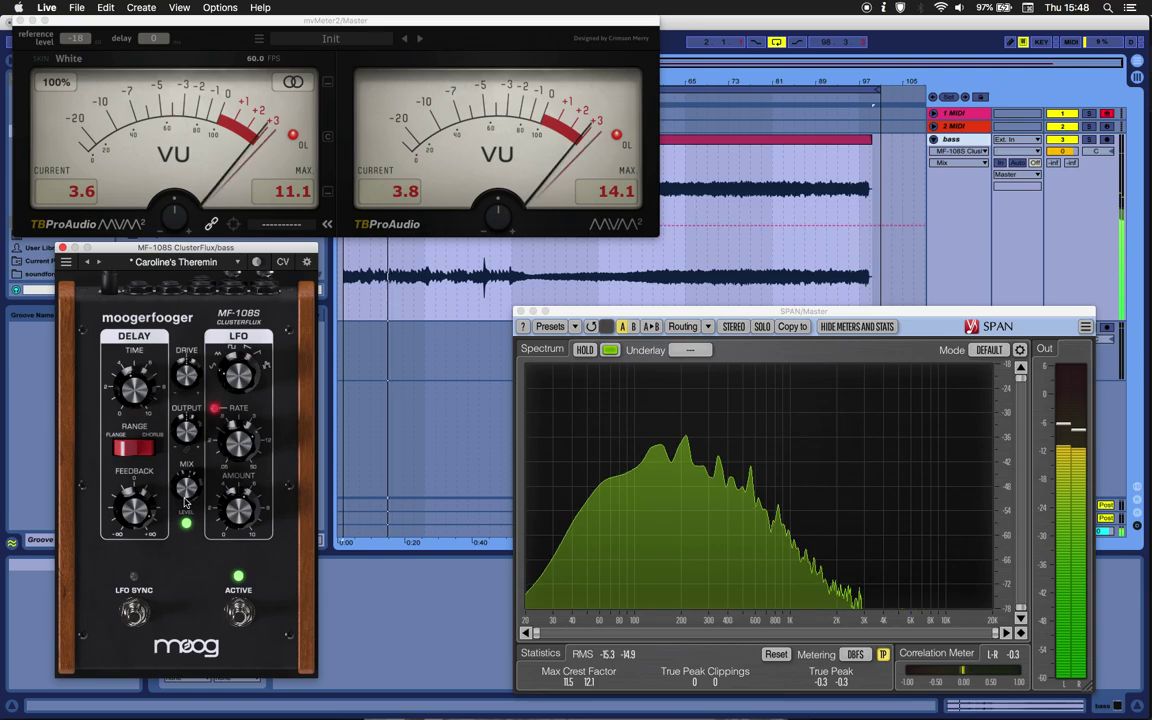
click(240, 510)
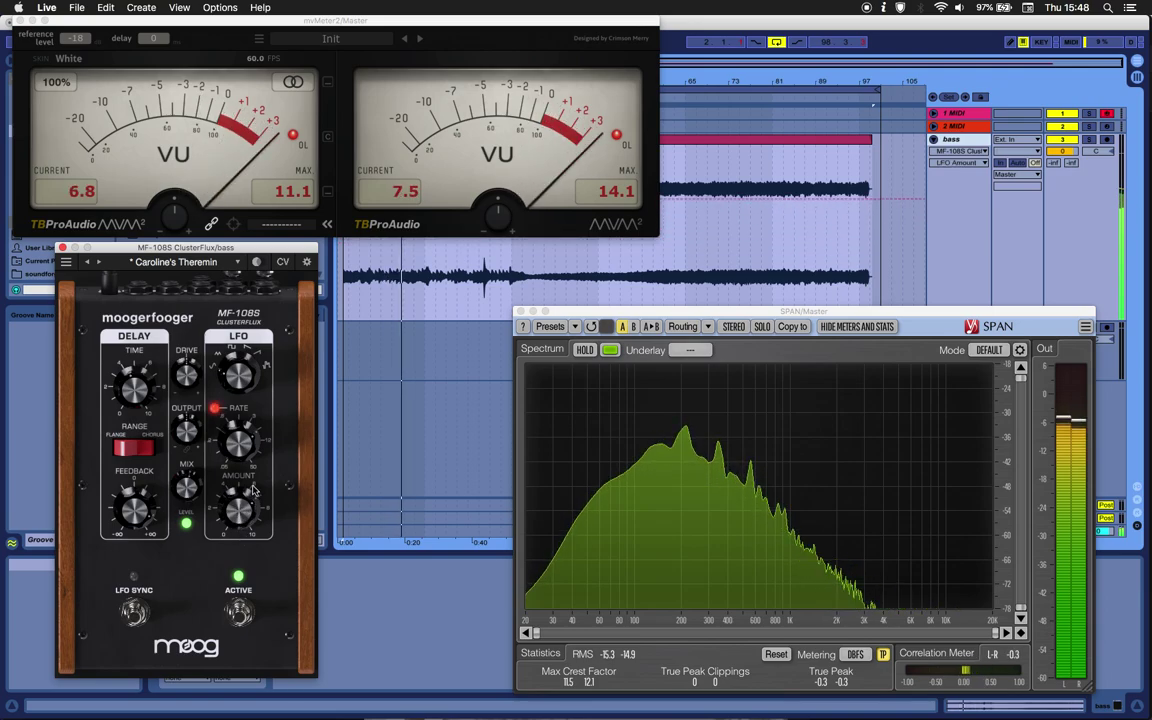
click(240, 368)
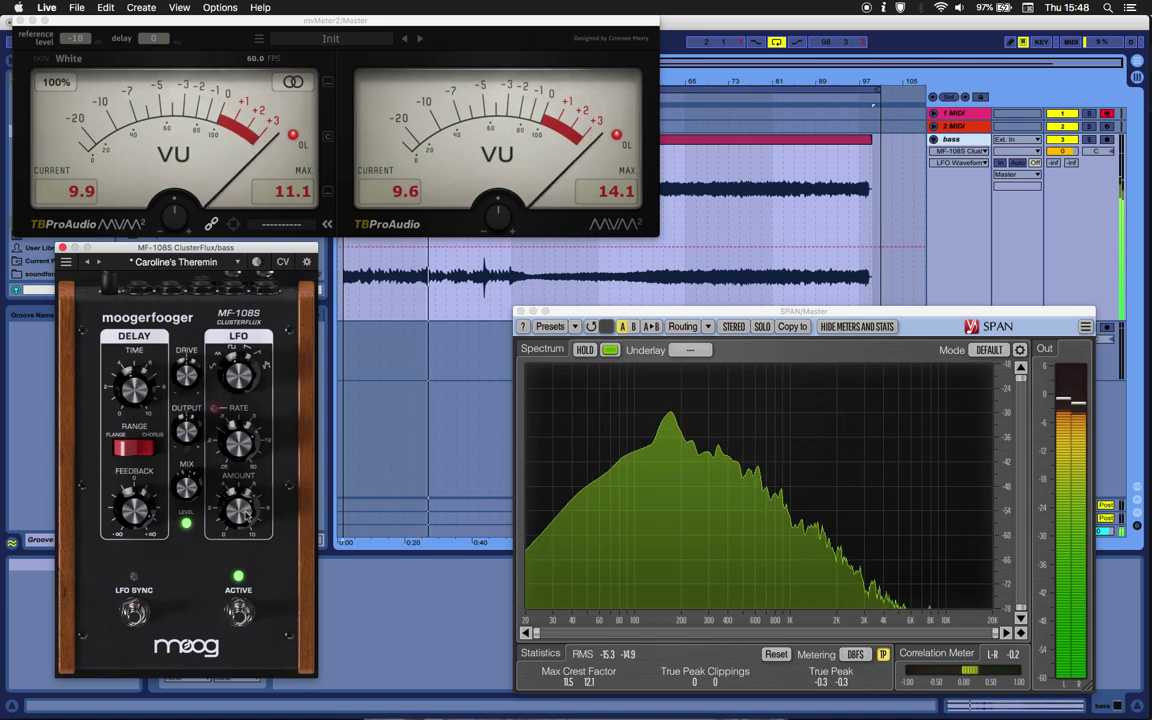
mouse_move(234, 508)
mouse_down()
mouse_move(227, 553)
mouse_move(233, 511)
mouse_up()
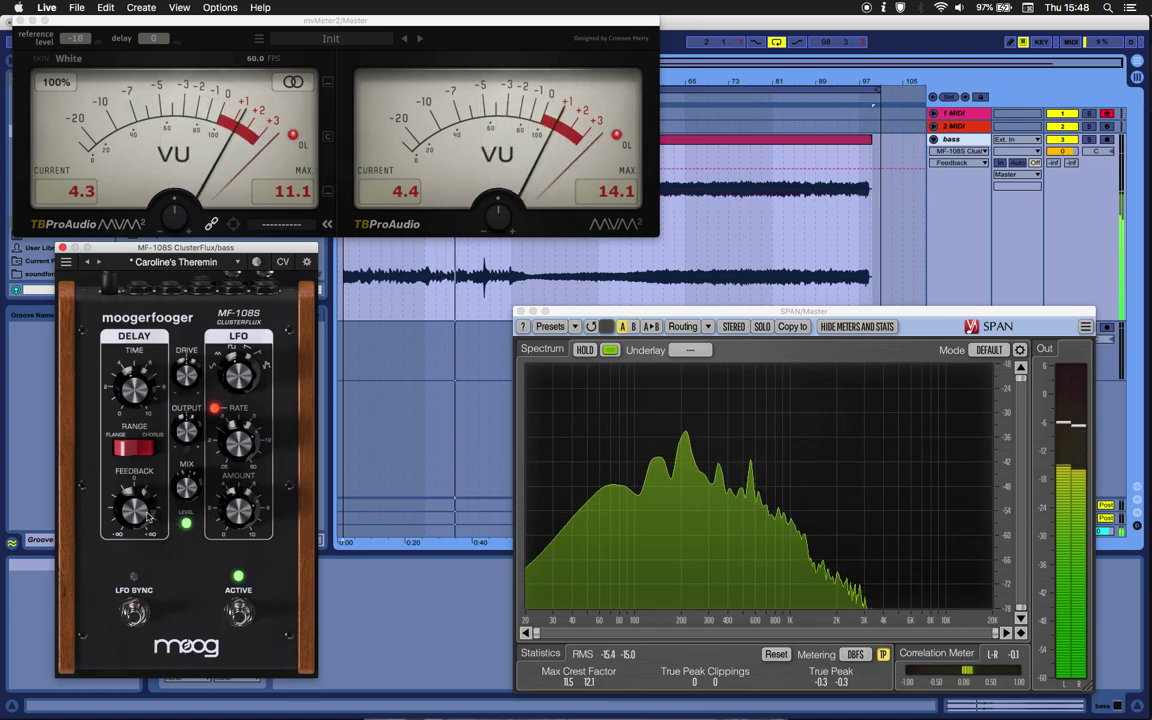
Switch the delay range and readjust the delay time, feedback, mix and LFO amount
click(146, 514)
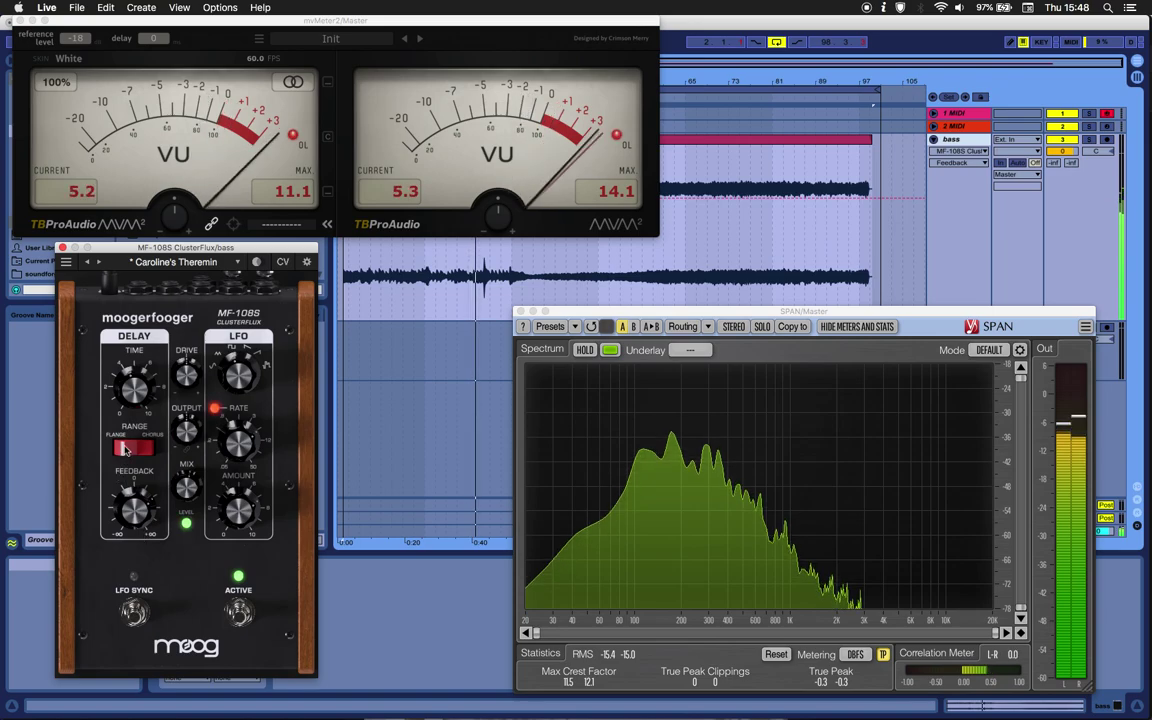
drag(133, 399, 165, 348)
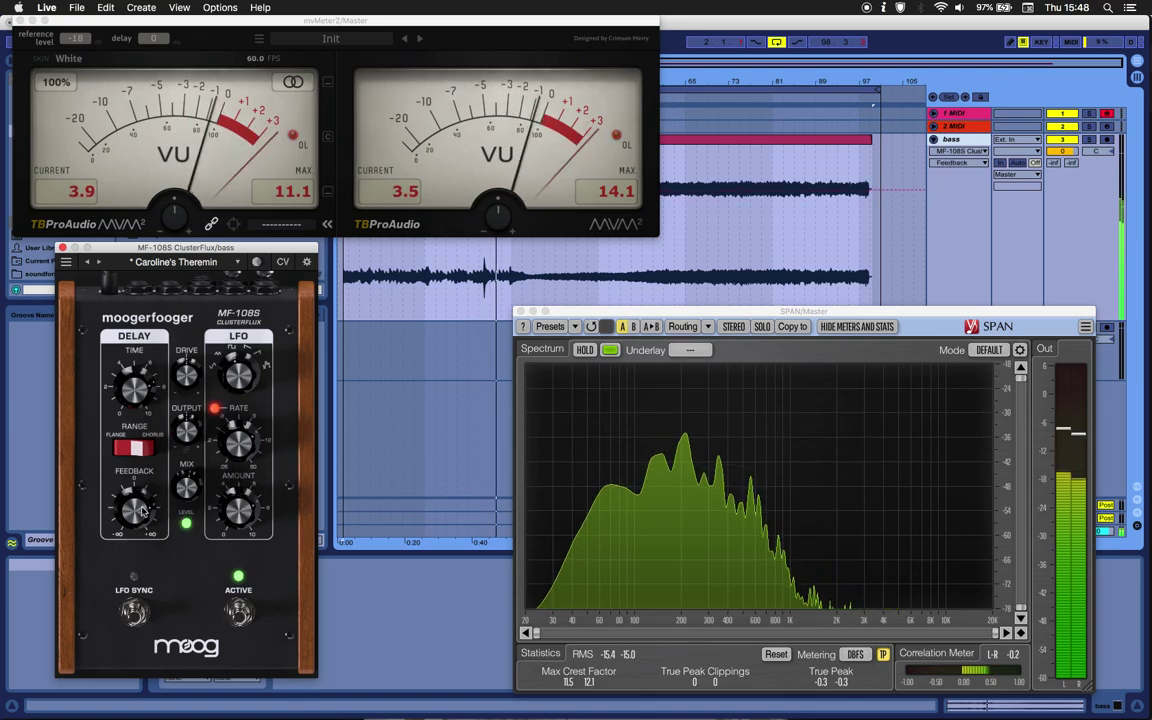
drag(138, 522, 149, 496)
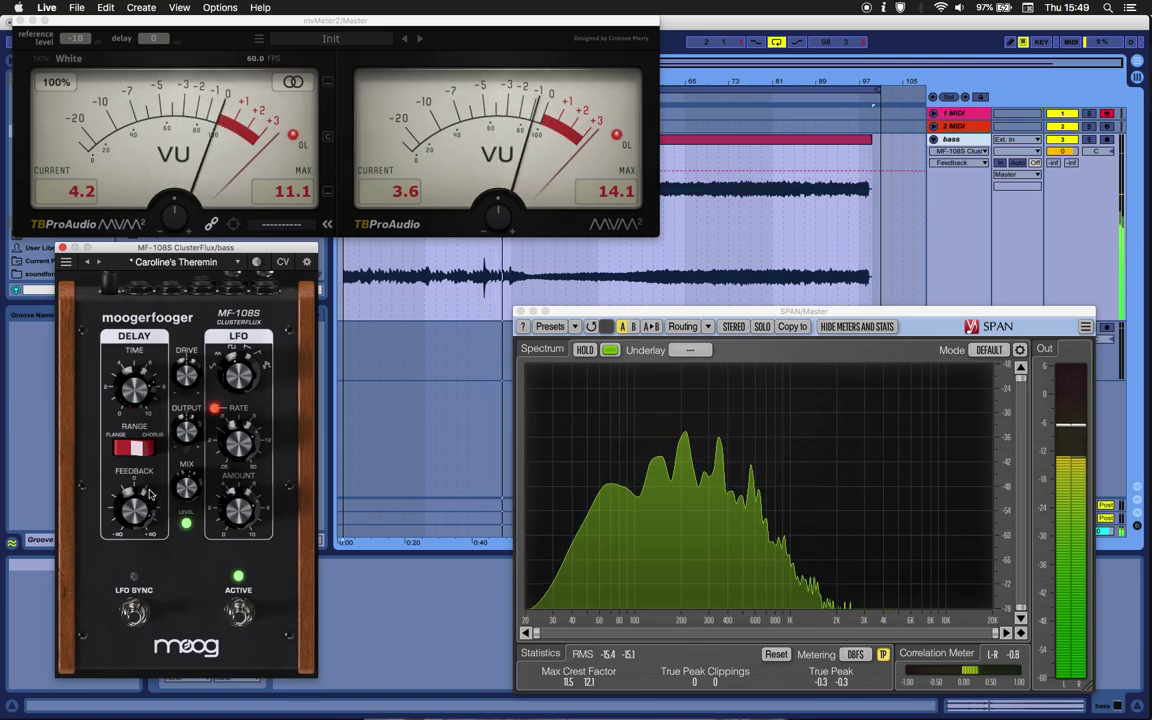
click(238, 466)
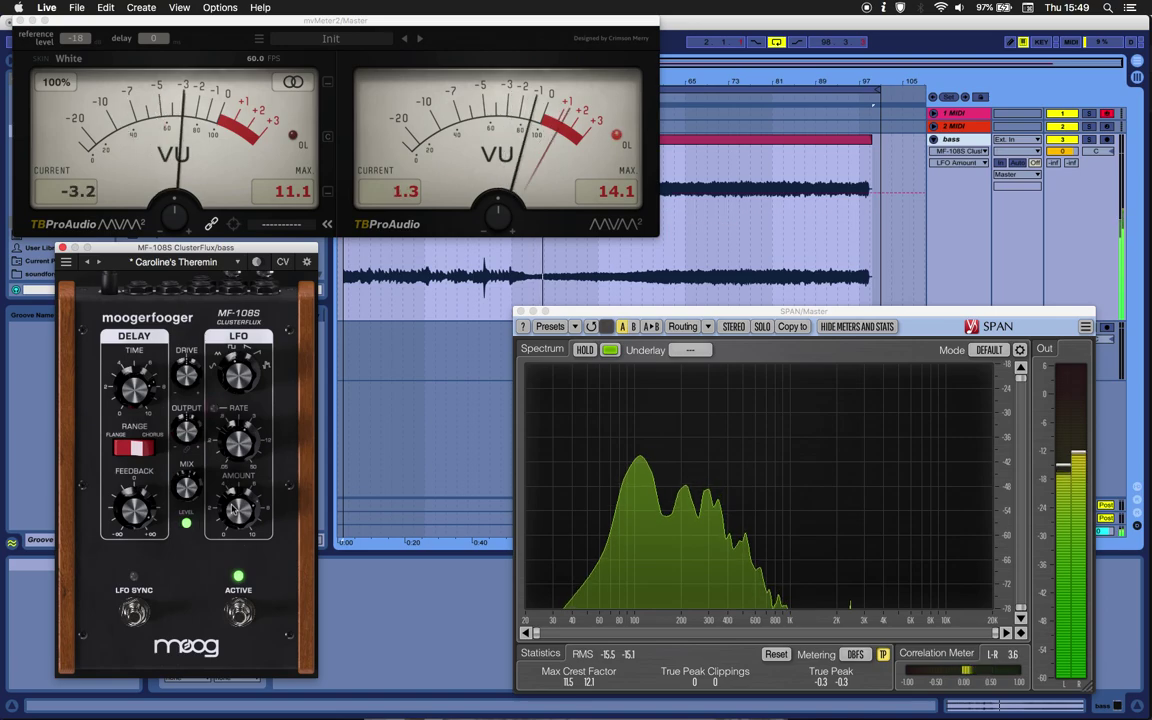
drag(232, 509, 218, 546)
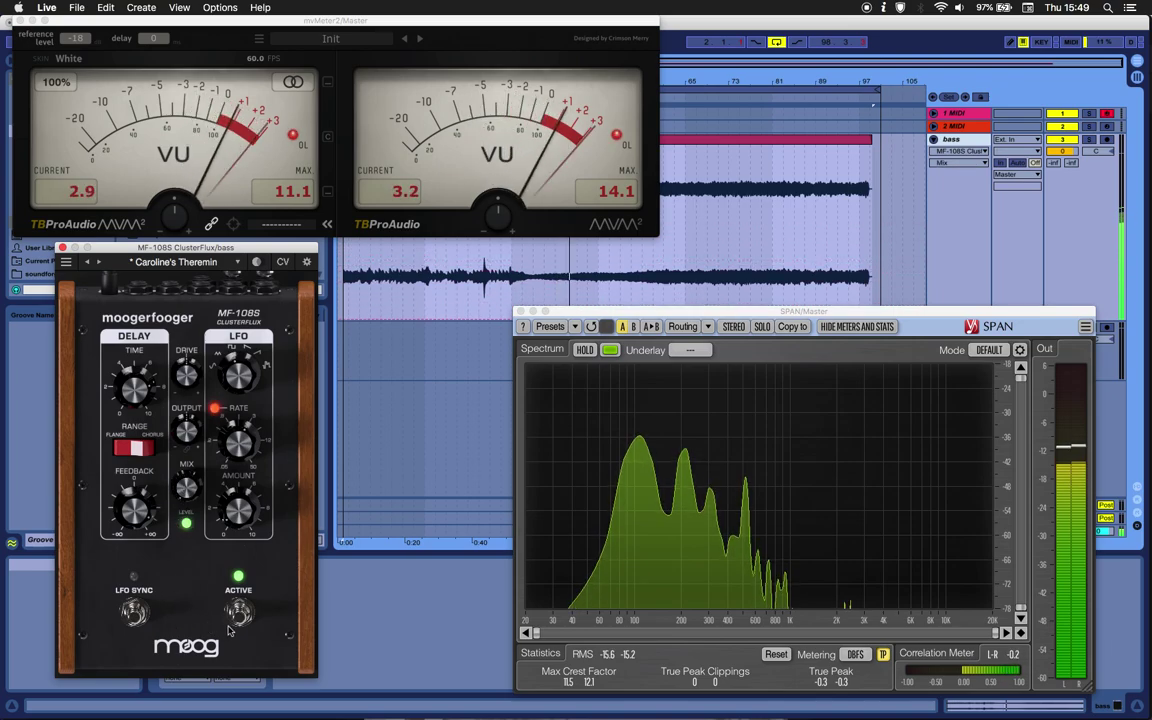
Compare VU levels with the ClusterFlux engaged and bypassed, resetting the meter's maximum readings for each, and re-engage the effect
click(297, 191)
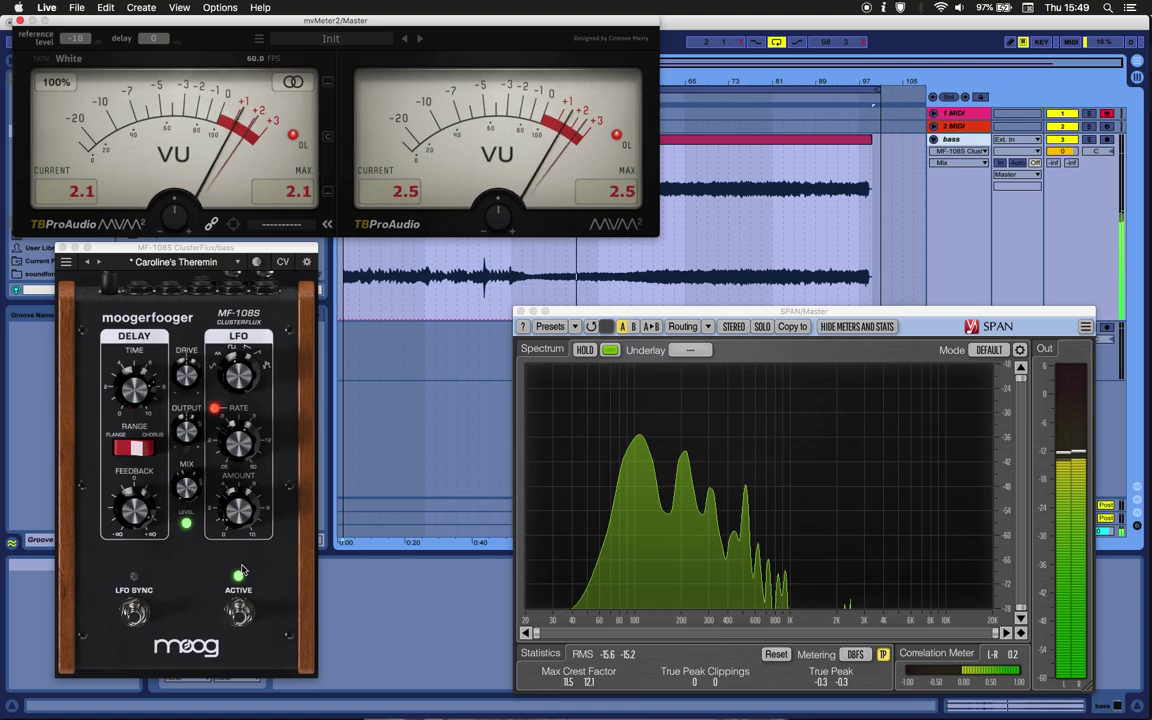
click(238, 612)
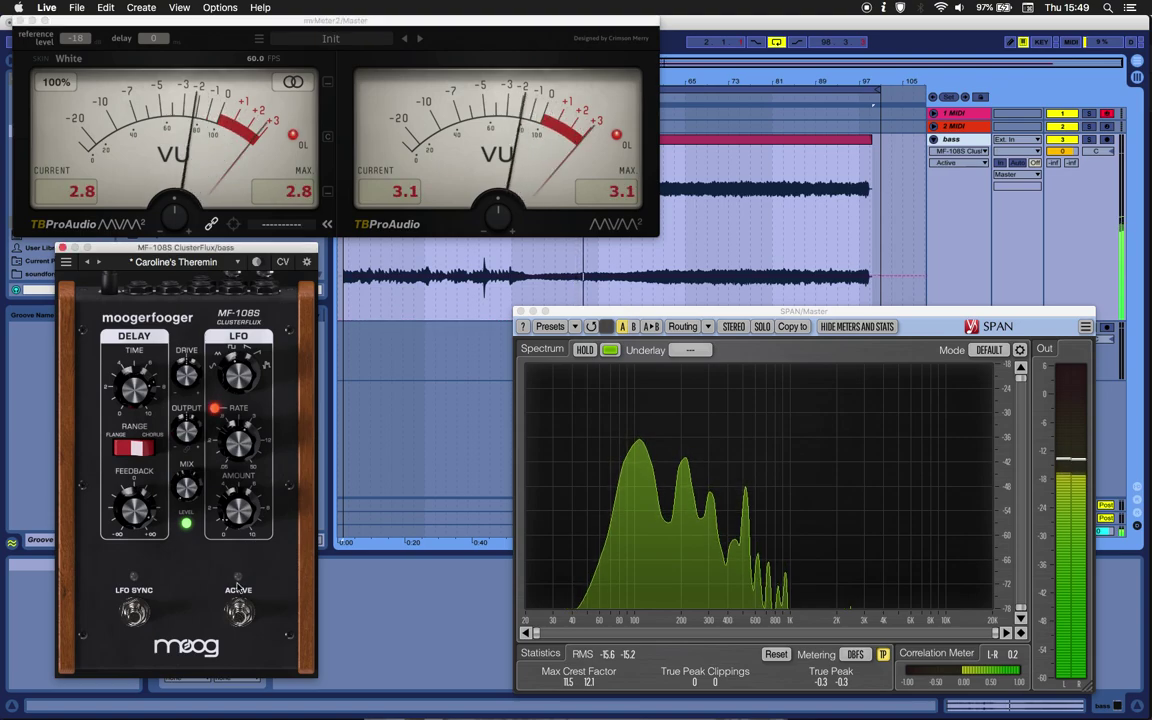
click(301, 198)
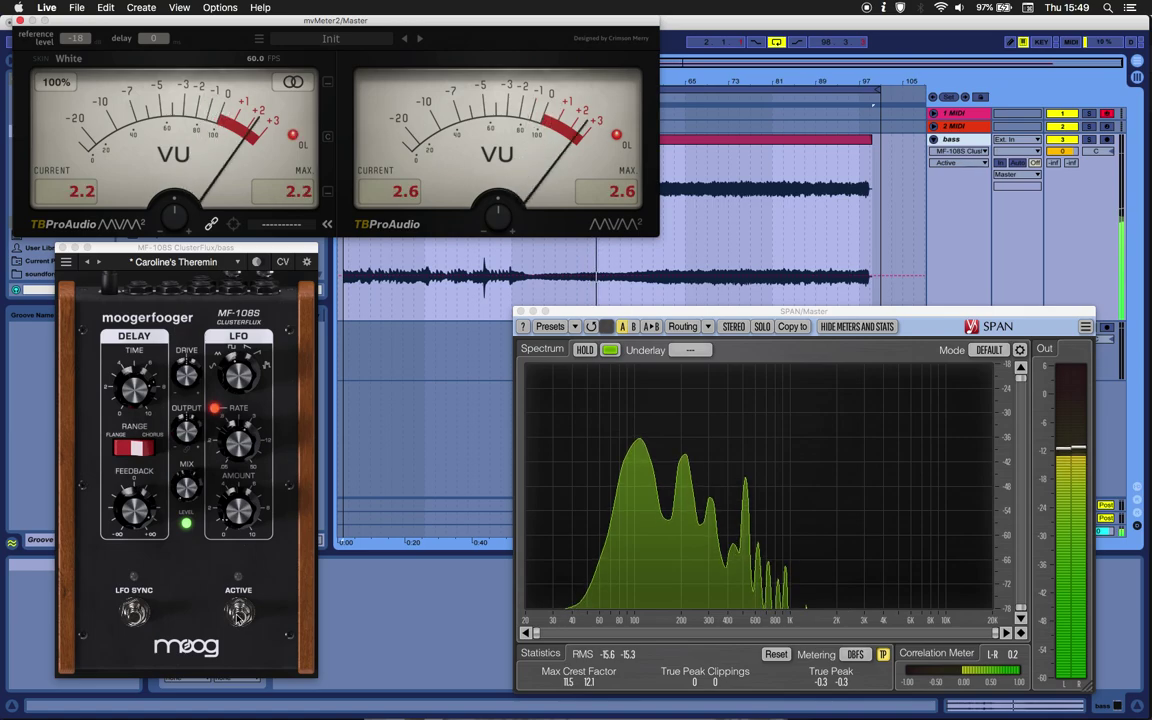
click(239, 614)
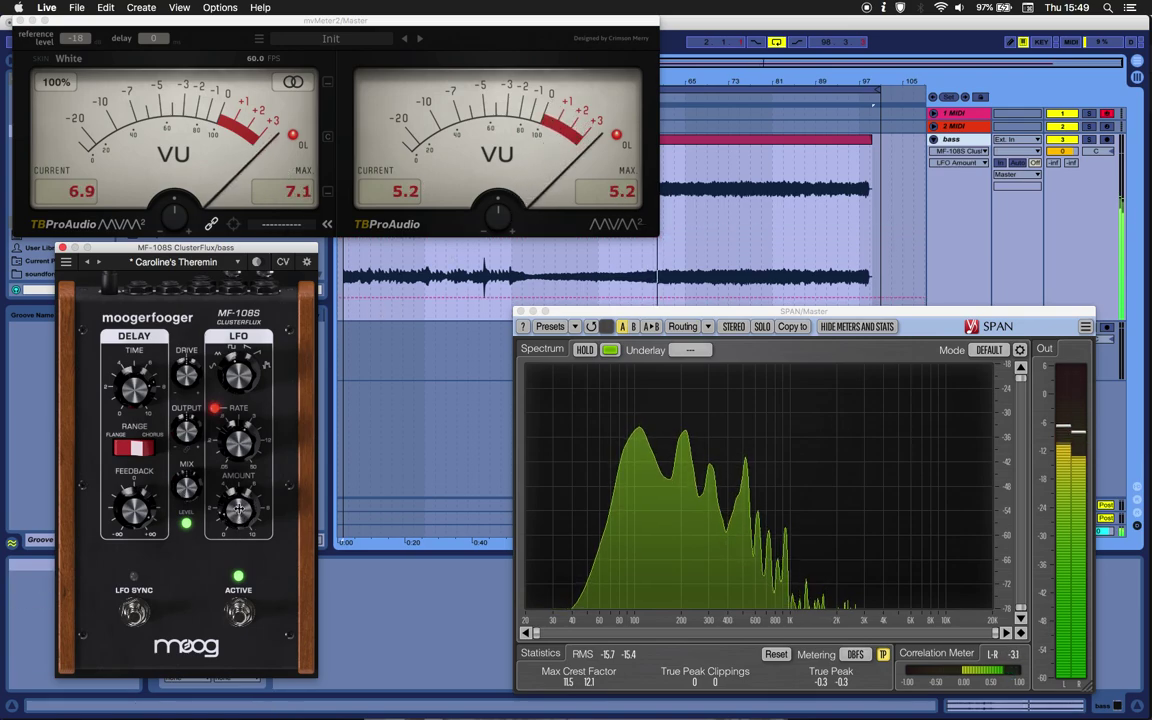
Vary the delay time together with the LFO waveform, rate and amount
drag(238, 520, 243, 457)
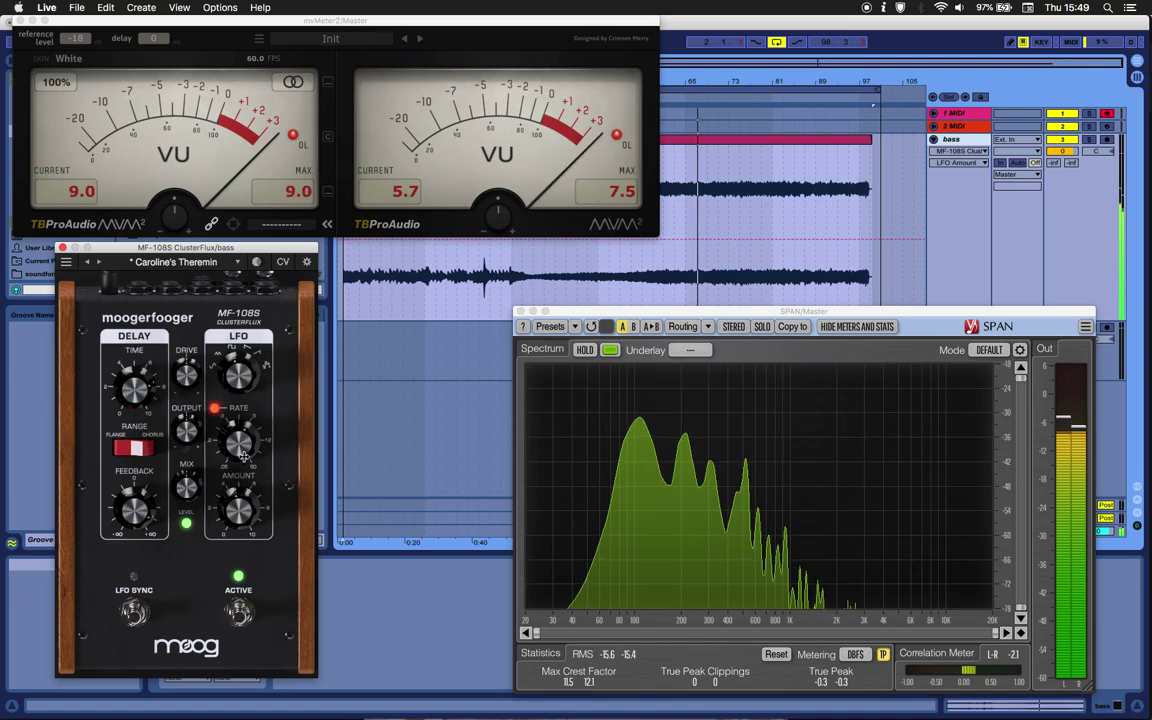
drag(146, 395, 153, 438)
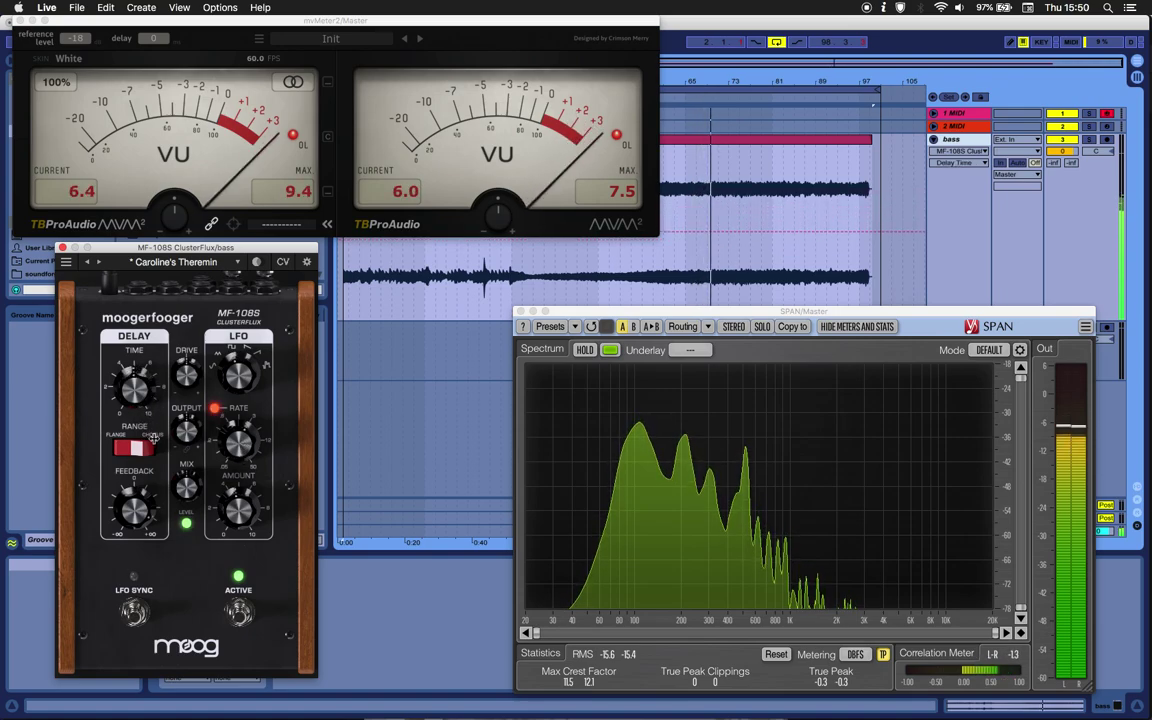
drag(222, 376, 215, 425)
drag(138, 404, 140, 432)
click(240, 448)
click(240, 512)
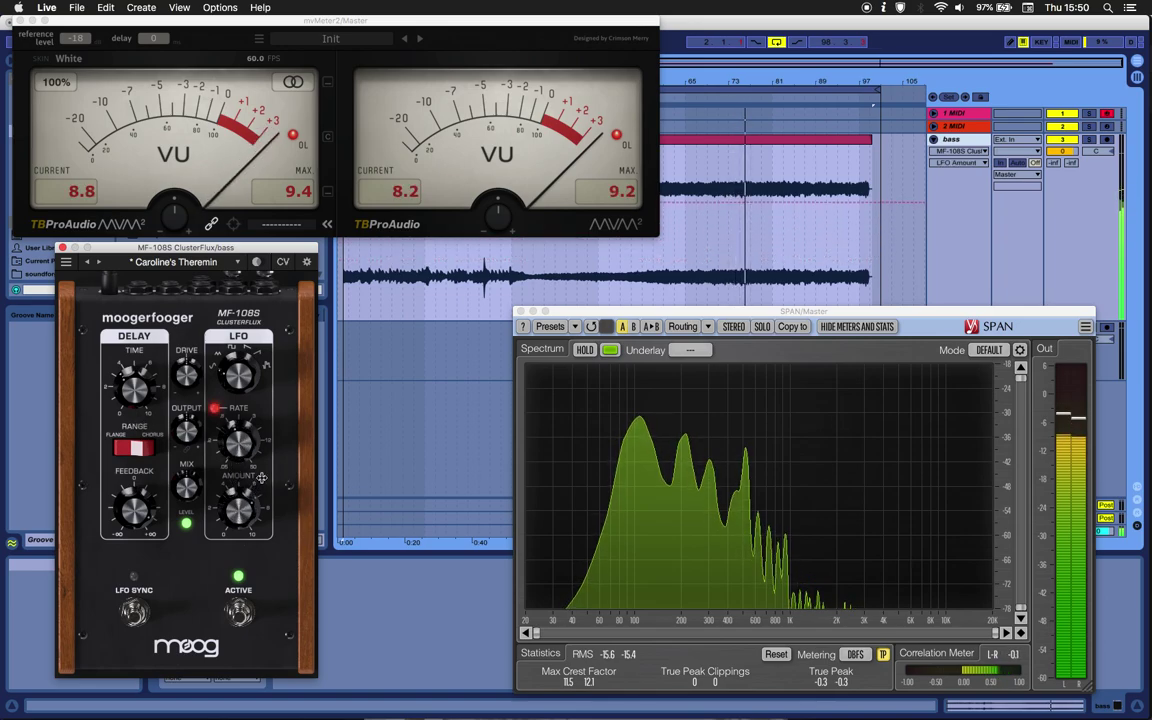
Fine-tune the ClusterFlux delay time, feedback and LFO amount
click(138, 390)
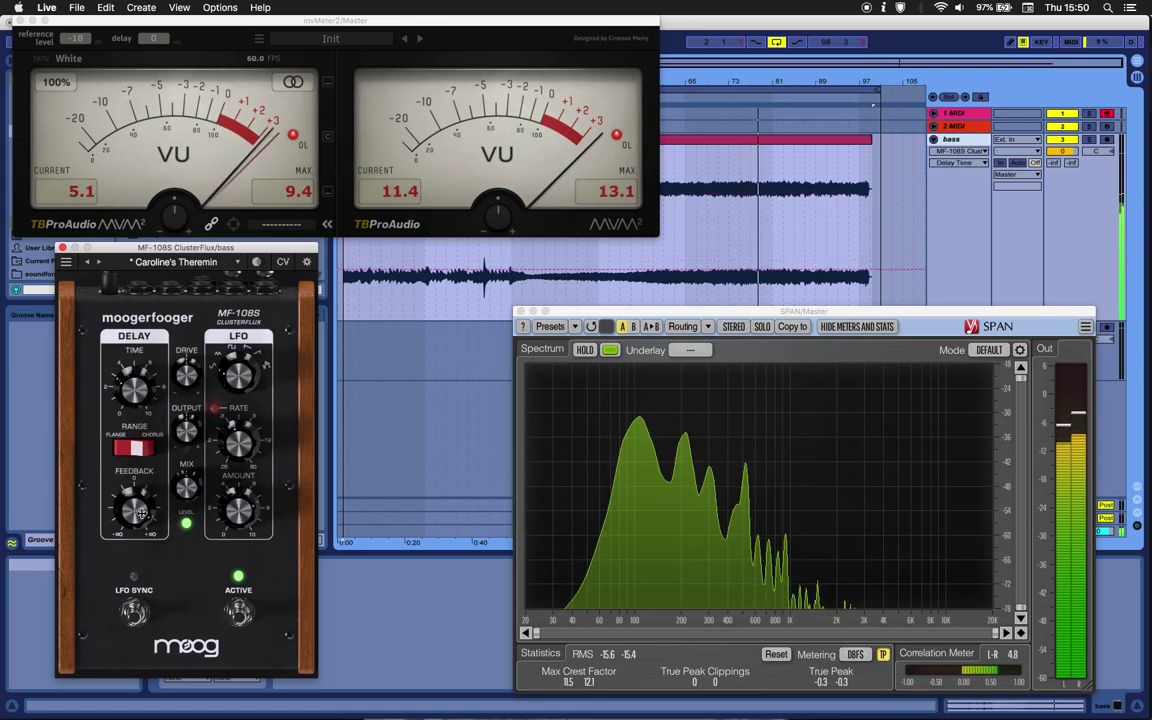
click(139, 508)
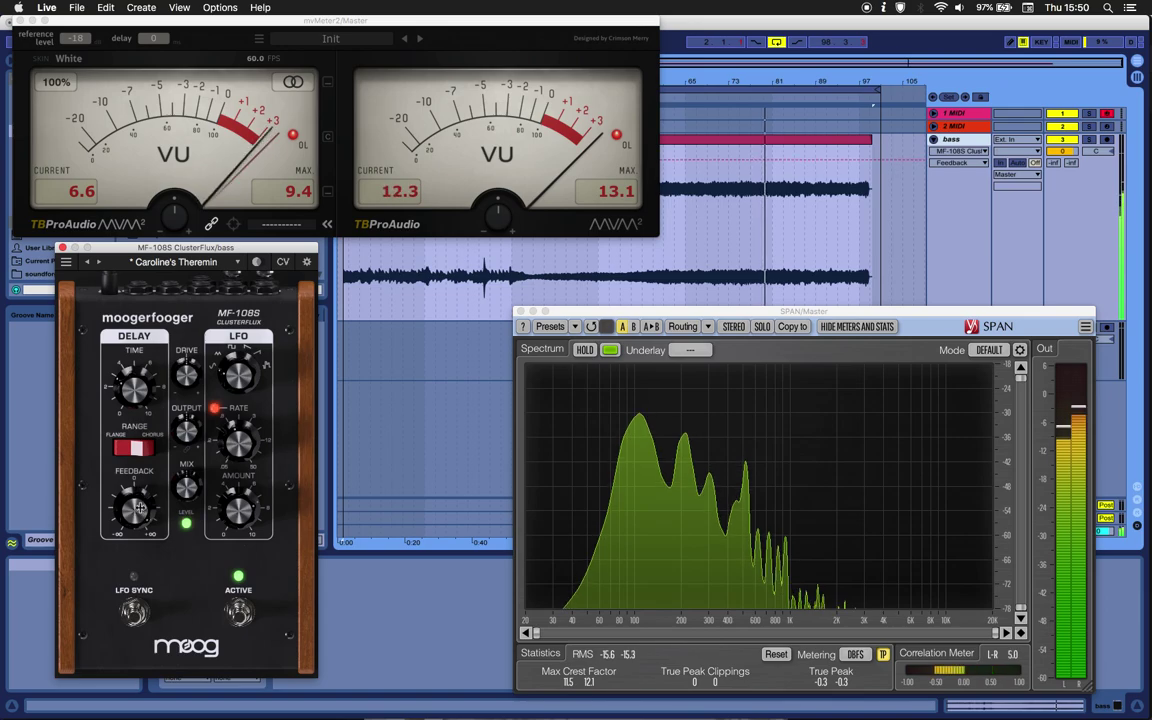
click(223, 515)
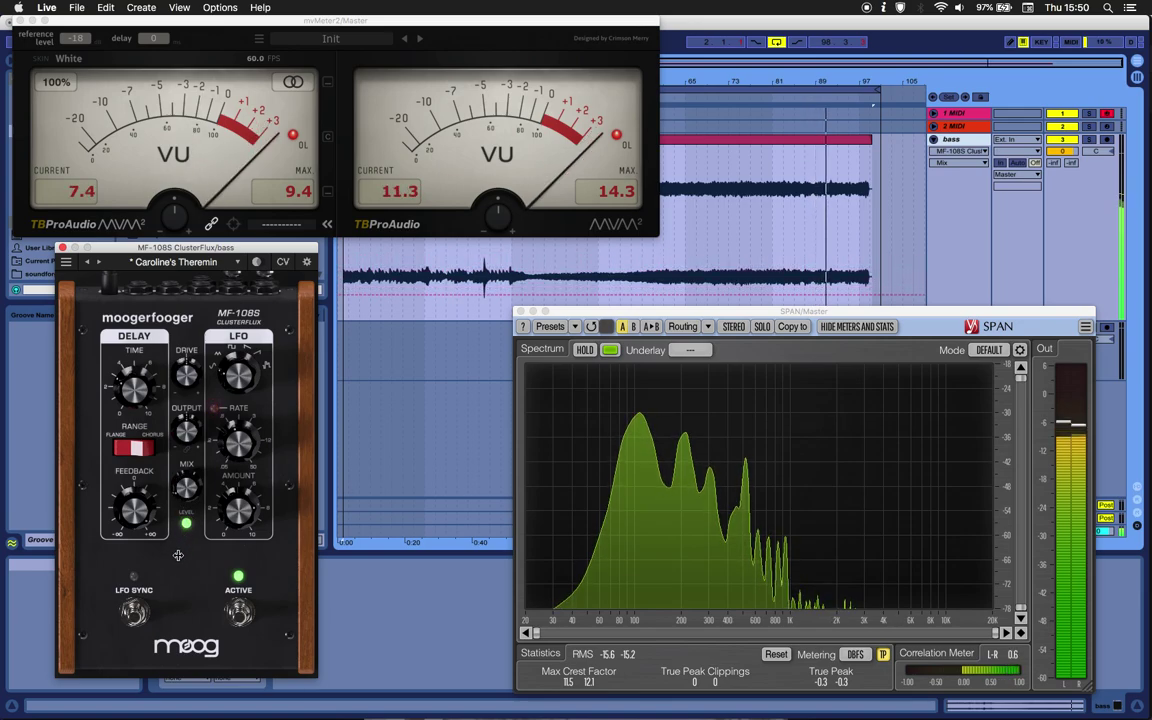
Bypass the ClusterFlux, move the VU meter window clear of the transport controls, and stop playback
click(245, 615)
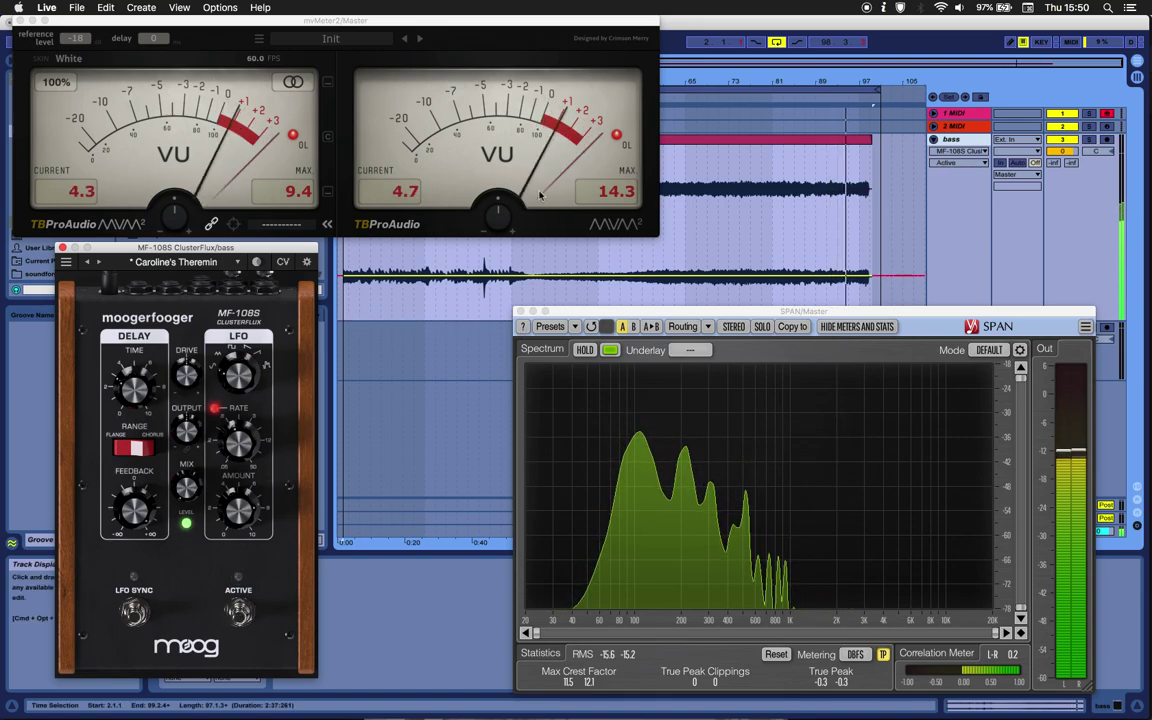
drag(524, 26, 538, 304)
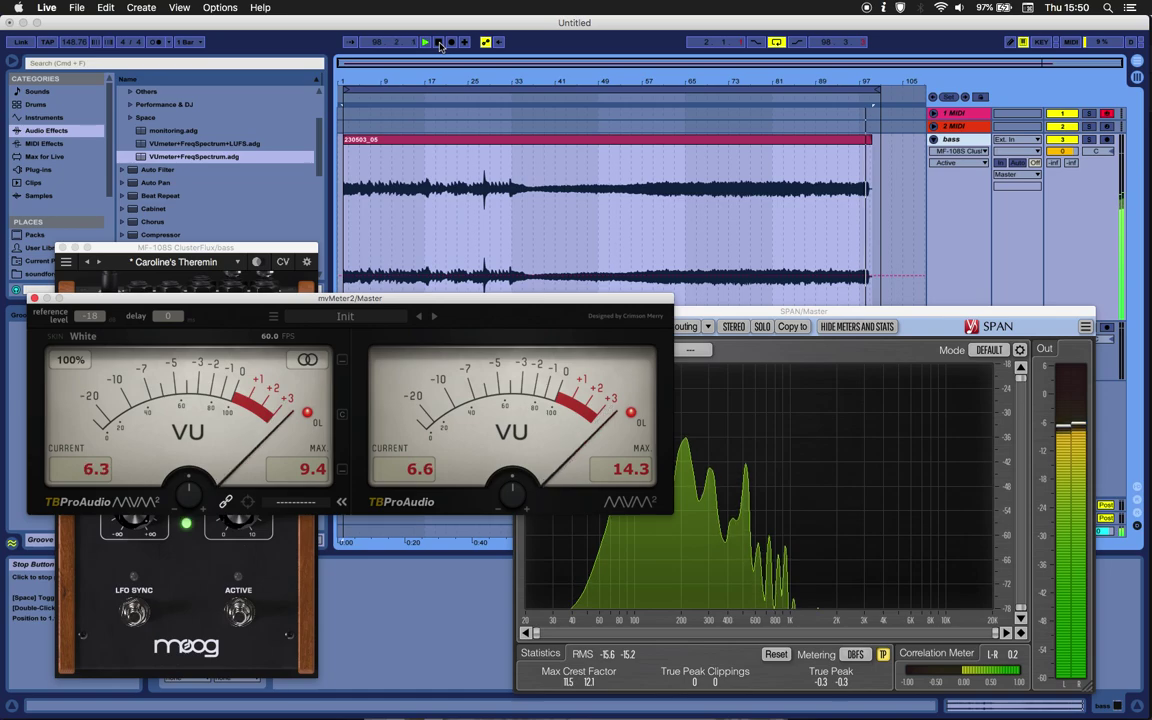
click(439, 45)
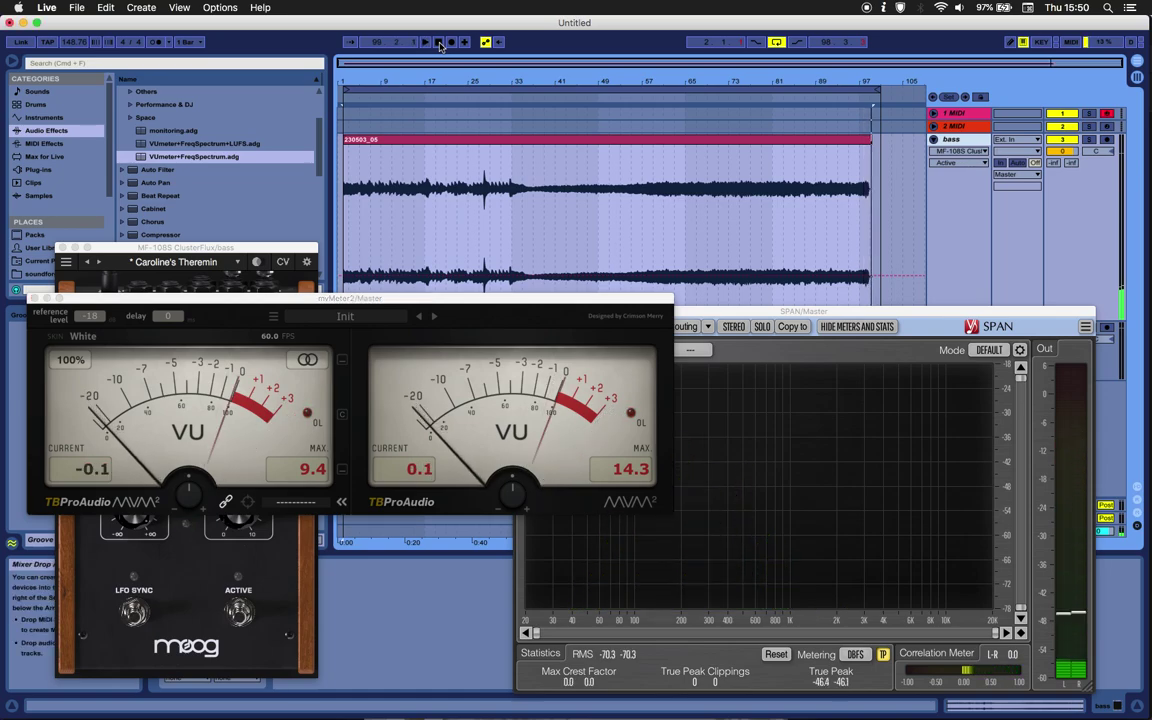